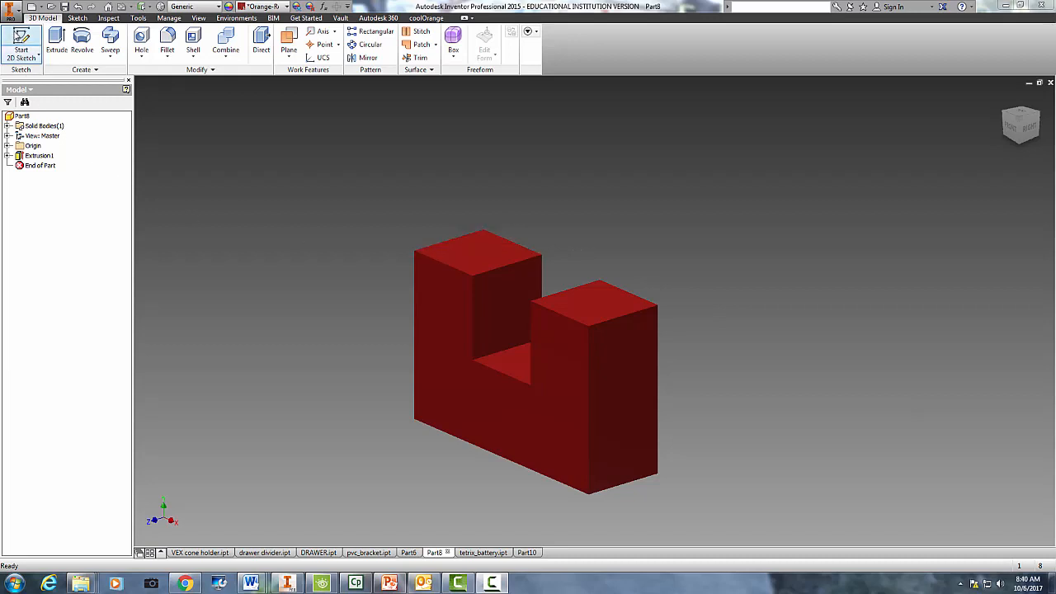
Step: Export Part8 in CAD format as an STL file named Part8 on Removable Disk (E:)
left_click(14, 15)
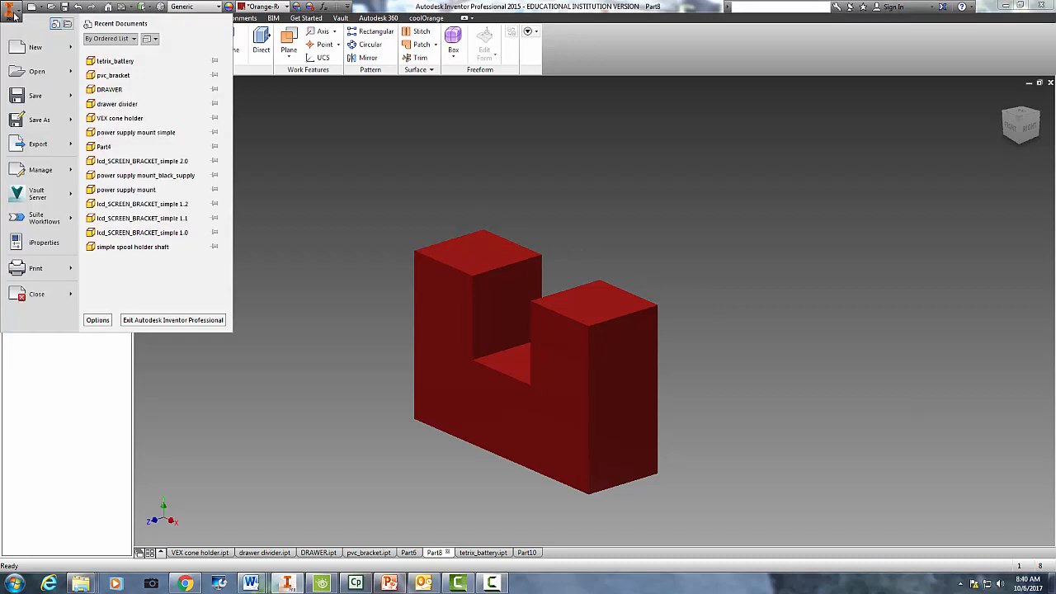
mouse_move(35, 146)
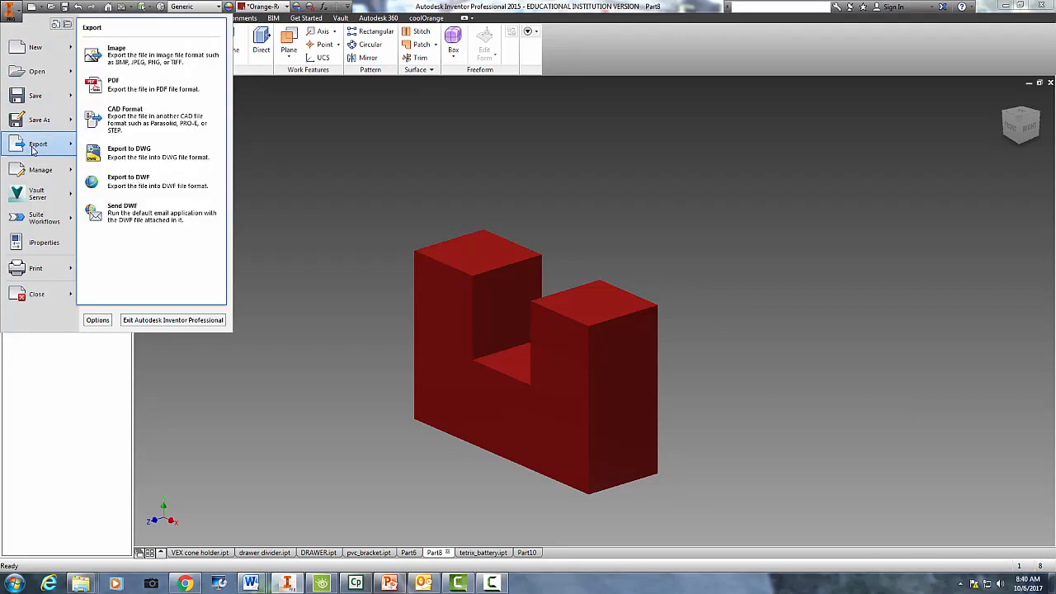
left_click(118, 124)
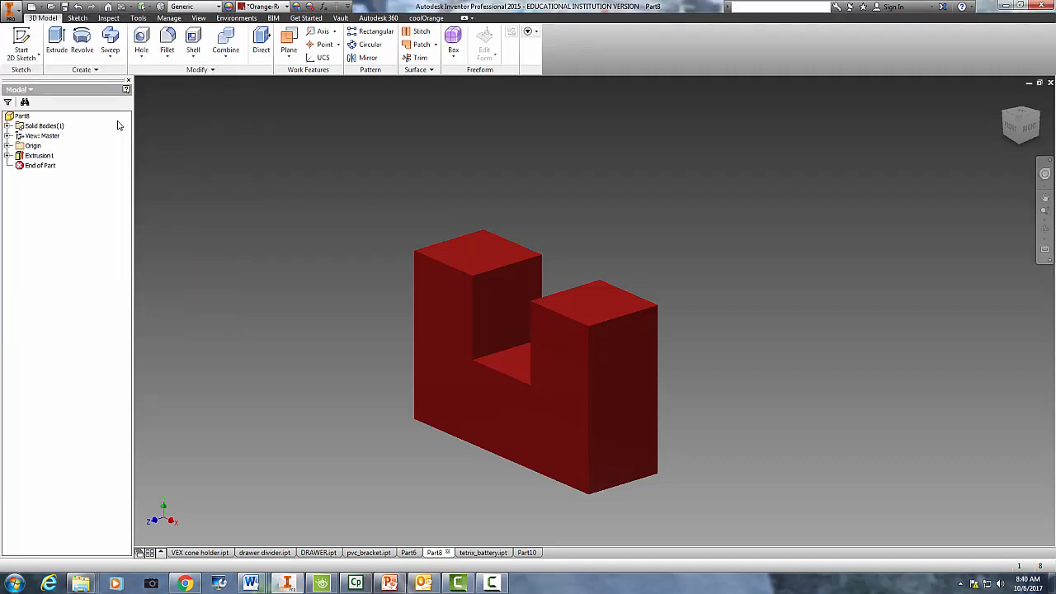
left_click(186, 524)
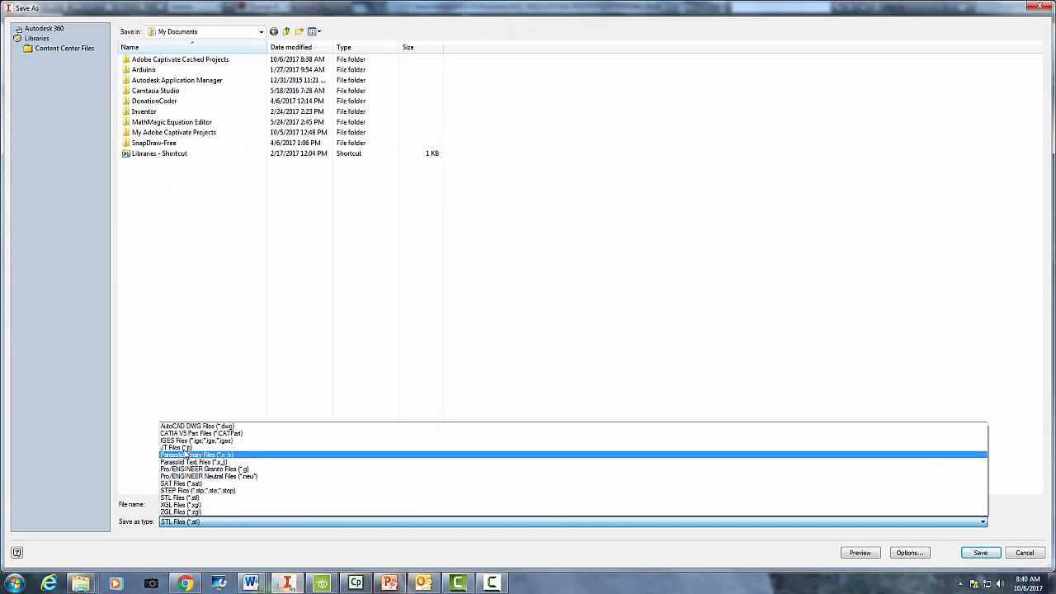
left_click(176, 526)
left_click(176, 523)
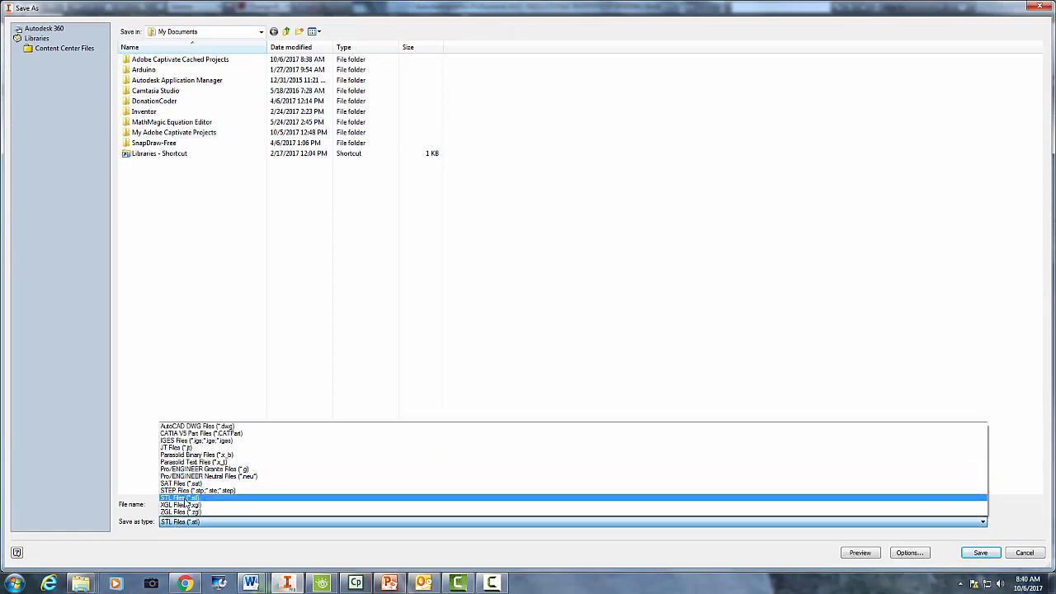
left_click(180, 498)
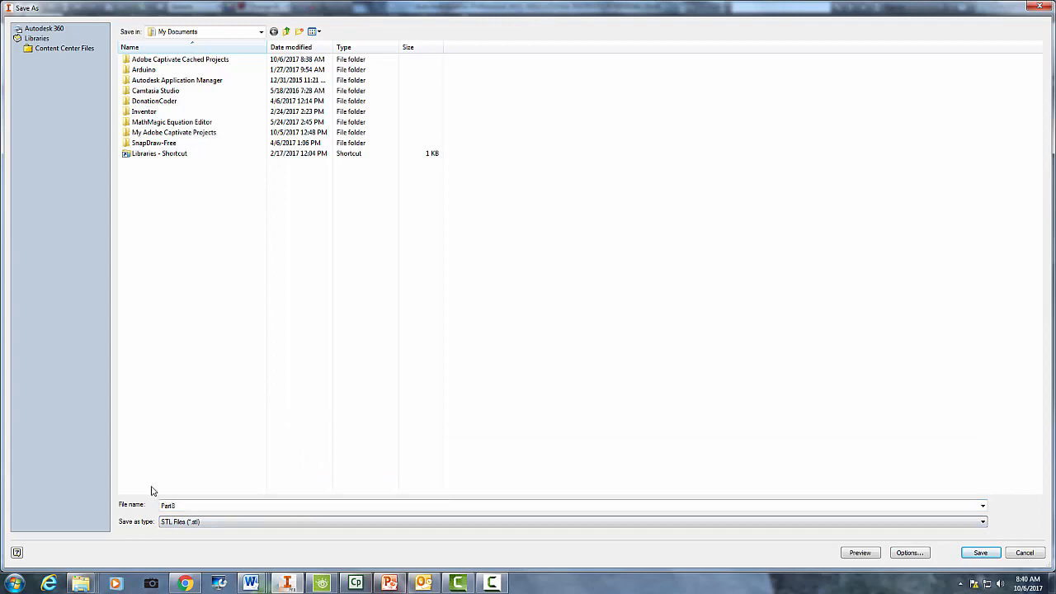
left_click(262, 33)
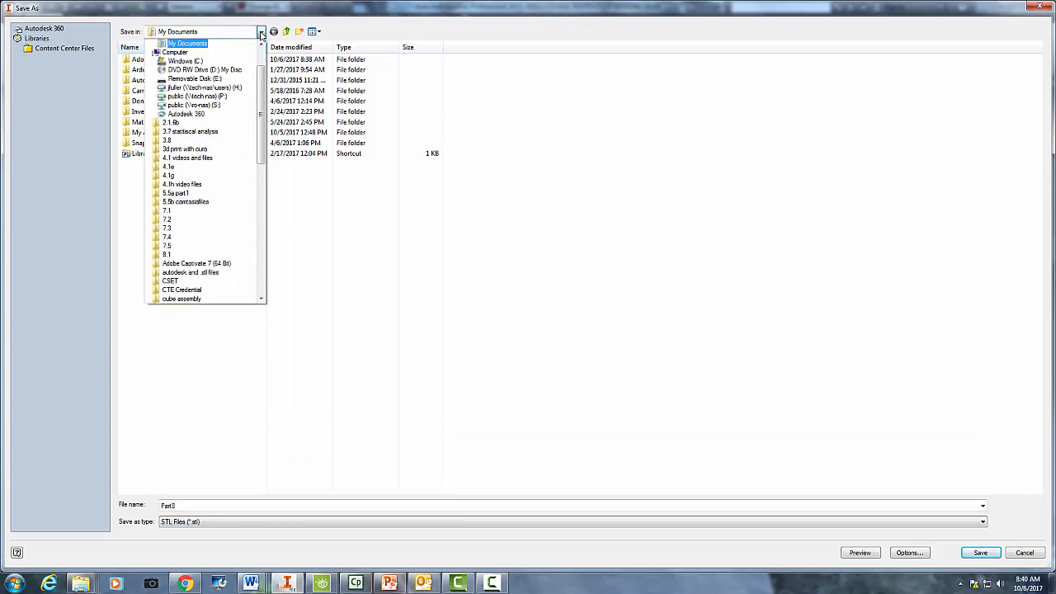
left_click(222, 79)
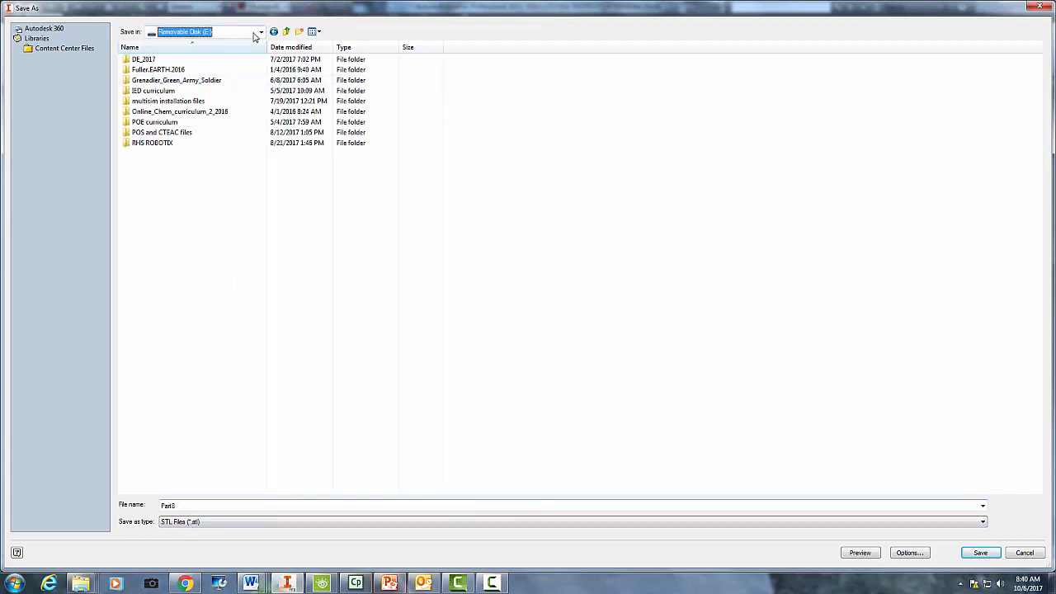
left_click(981, 554)
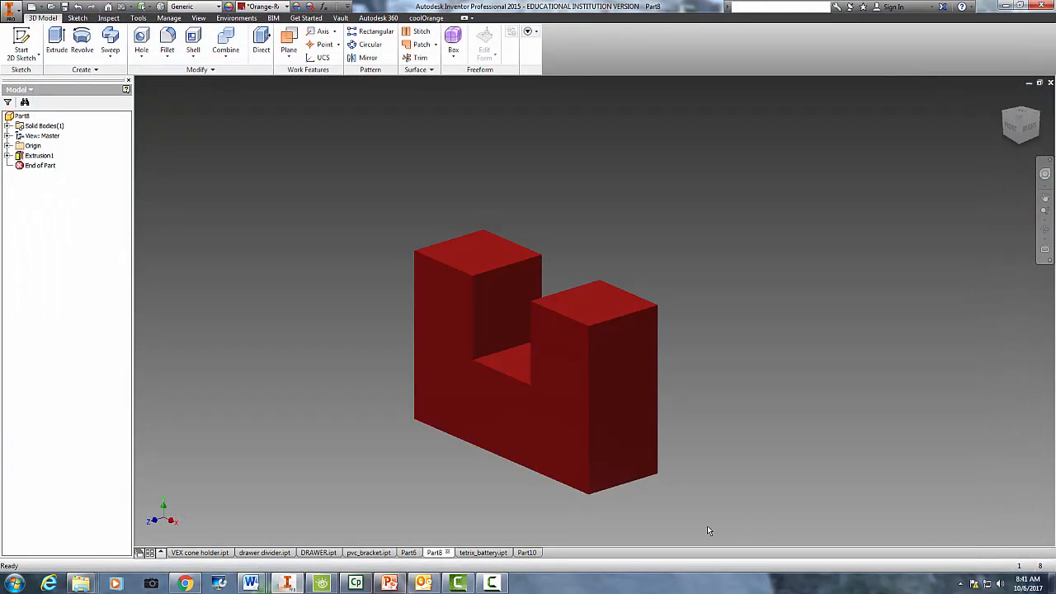
Step: Switch to the Part6 model and export it as an STL file to Removable Disk (E:)
left_click(409, 553)
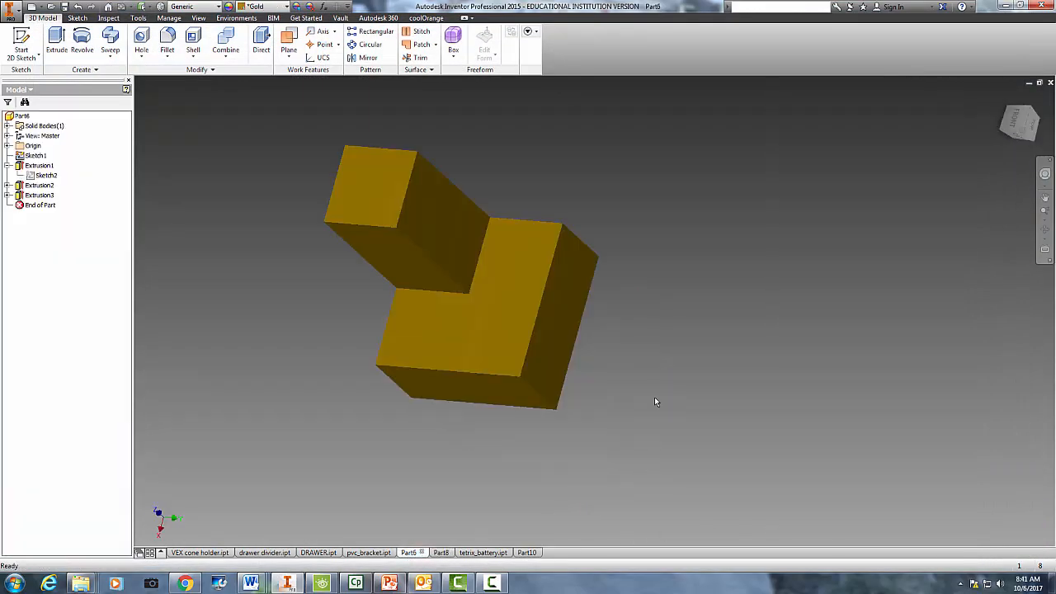
left_click(11, 12)
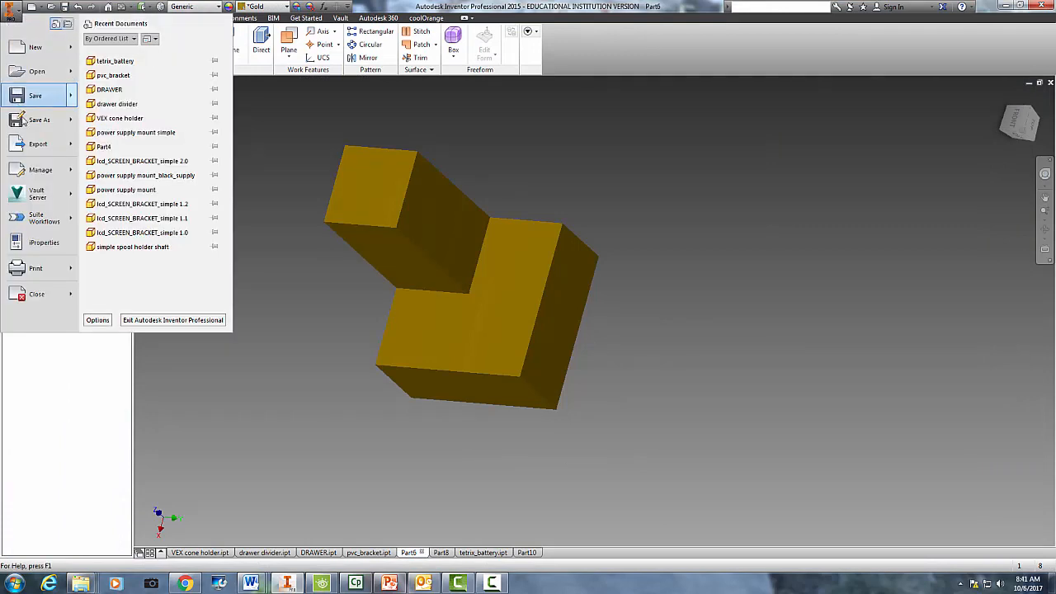
mouse_move(36, 153)
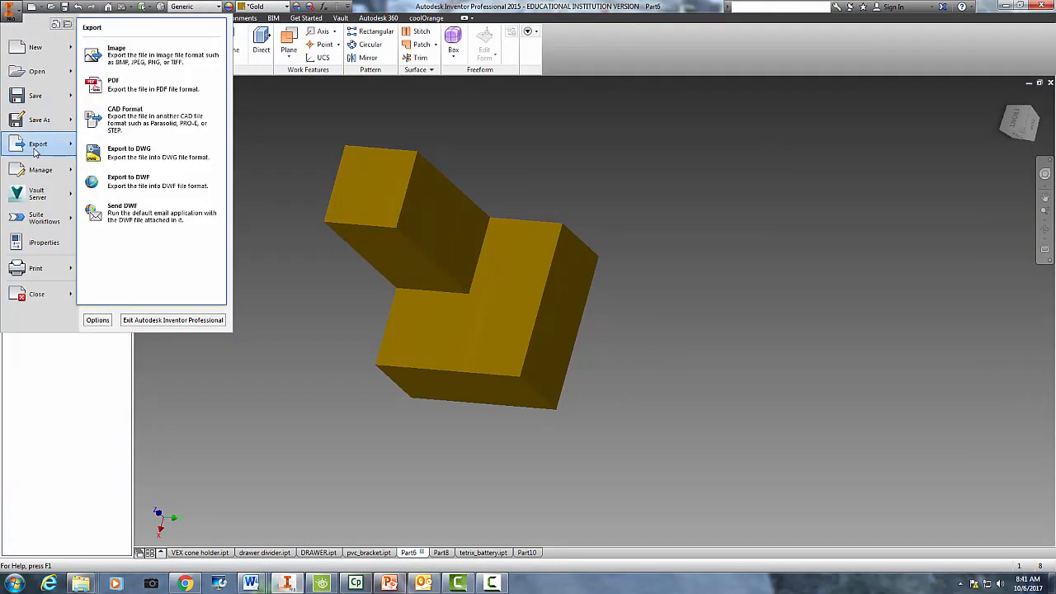
left_click(133, 120)
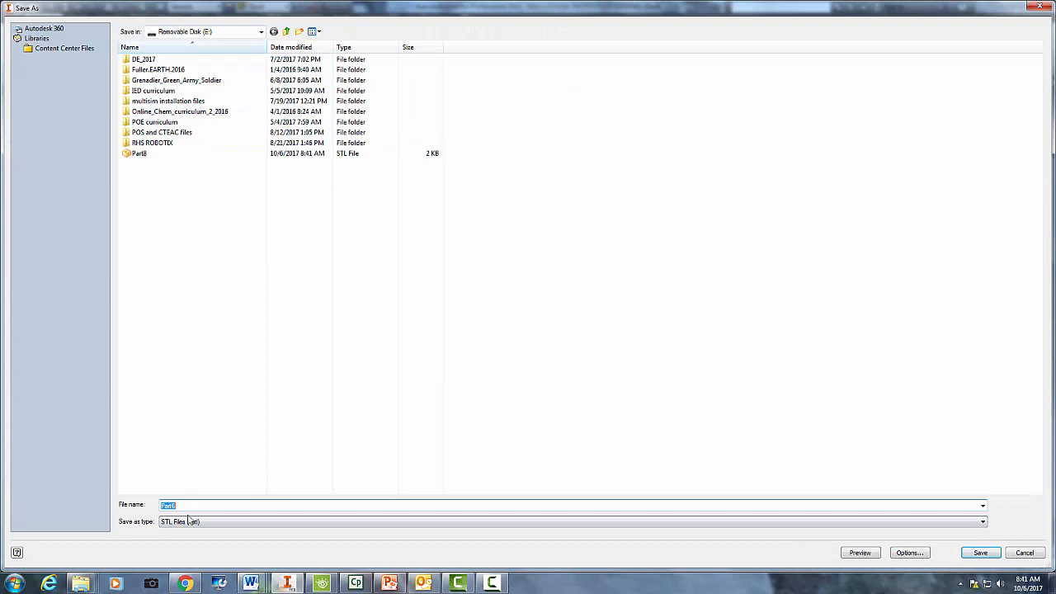
left_click(189, 530)
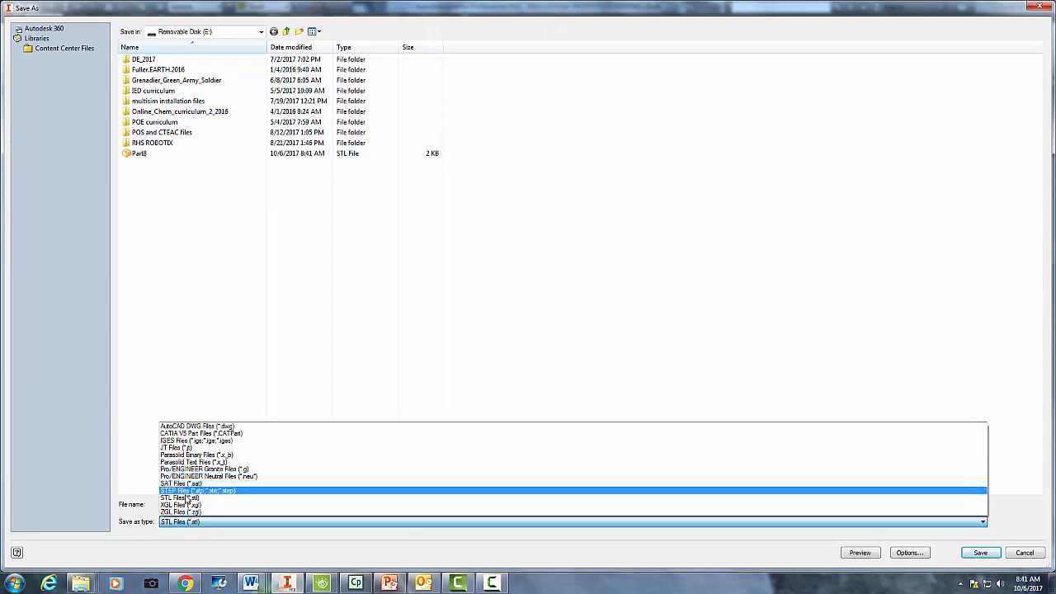
left_click(188, 498)
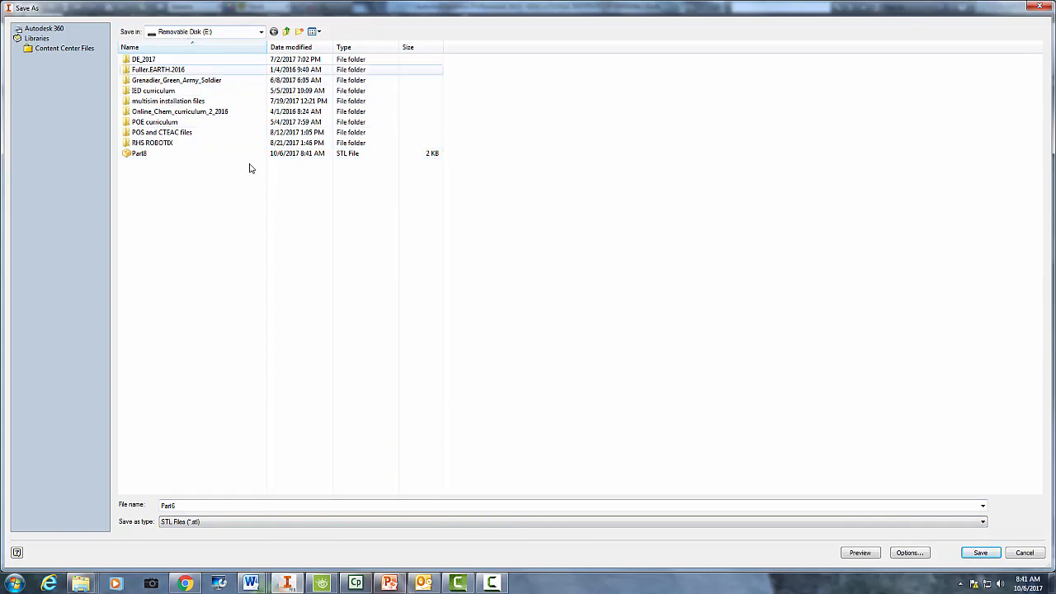
left_click(980, 553)
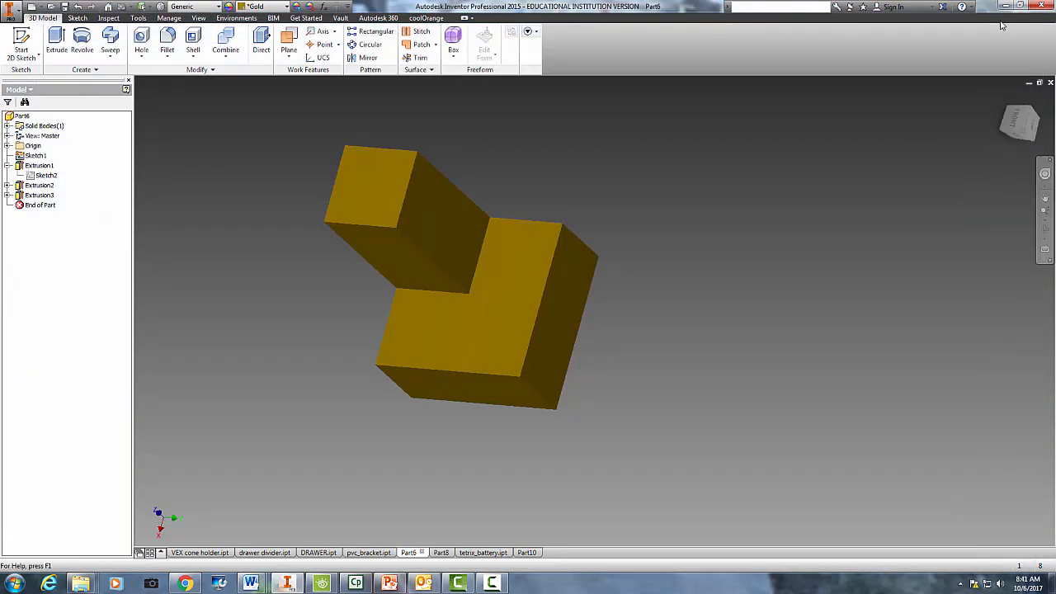
Step: Search the installed programs for cura and launch Cura 15.04.6
left_click(14, 583)
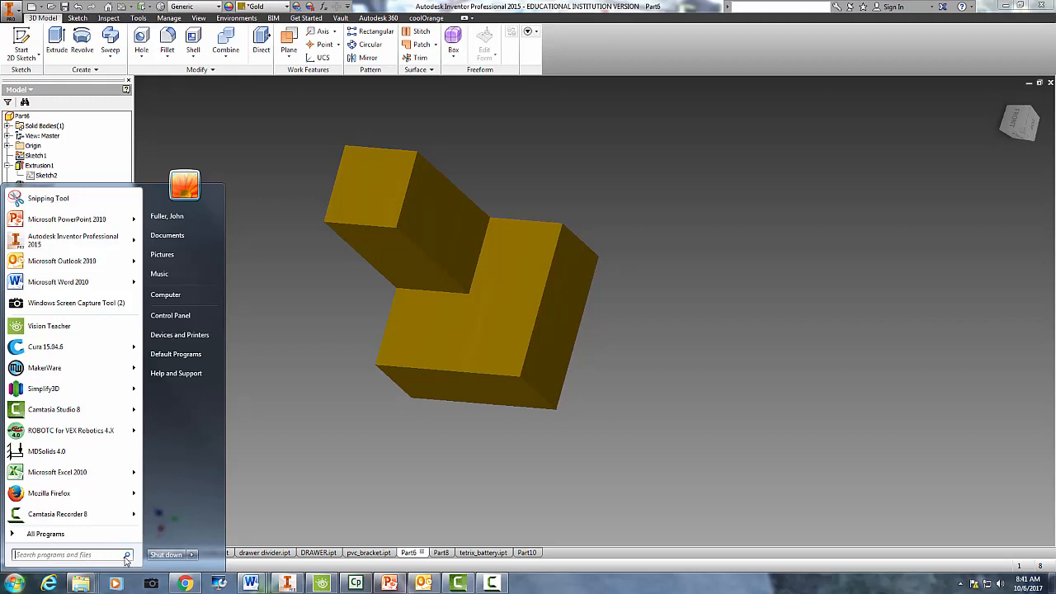
left_click(77, 556)
type("cura")
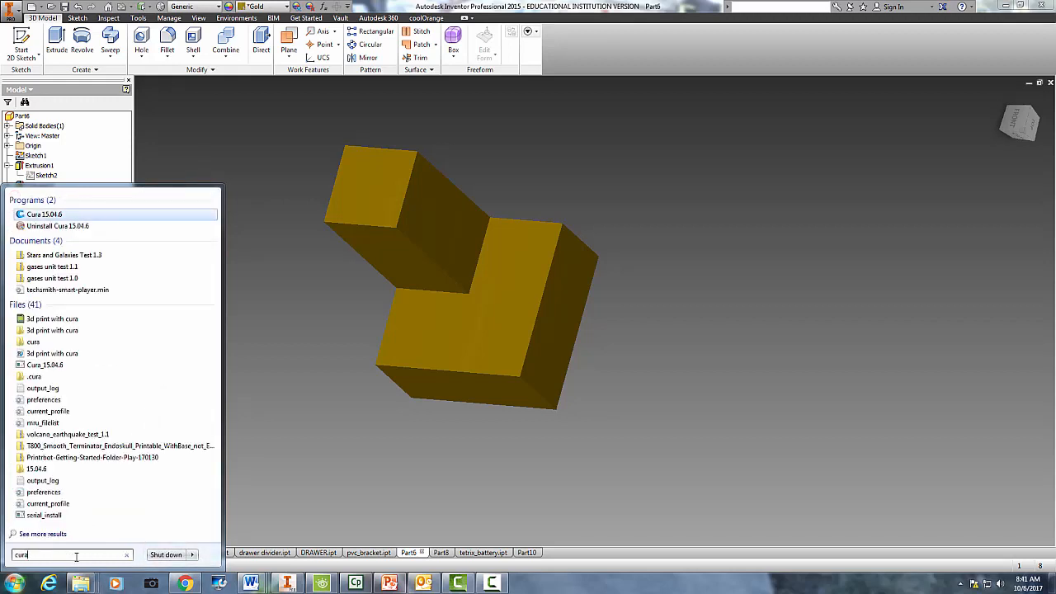
key("Return")
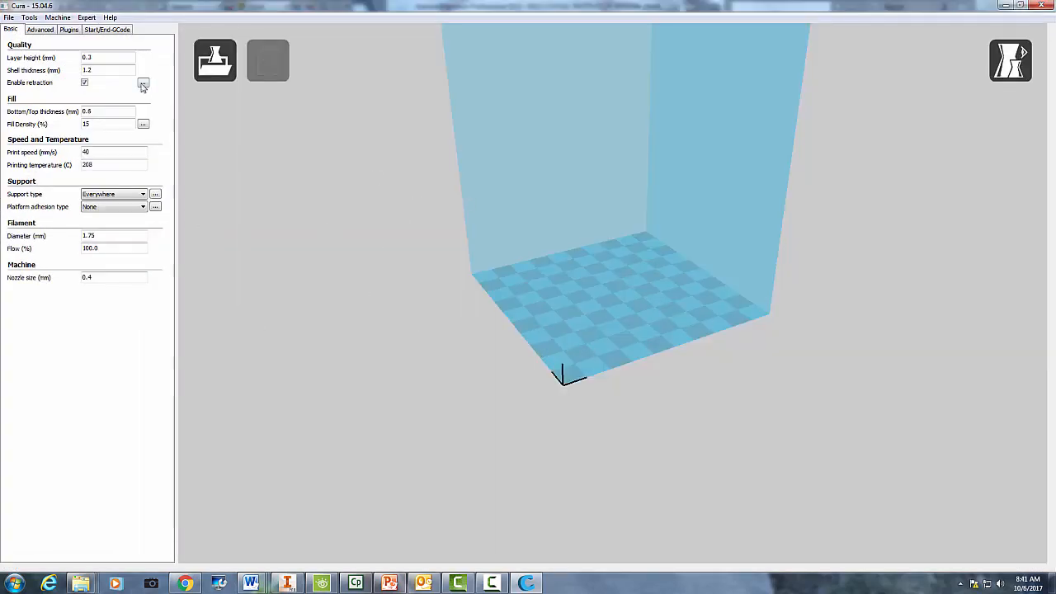
Step: Add a new machine, choosing Printrbot as the machine kind and Play as the model, and finish the wizard
left_click(58, 17)
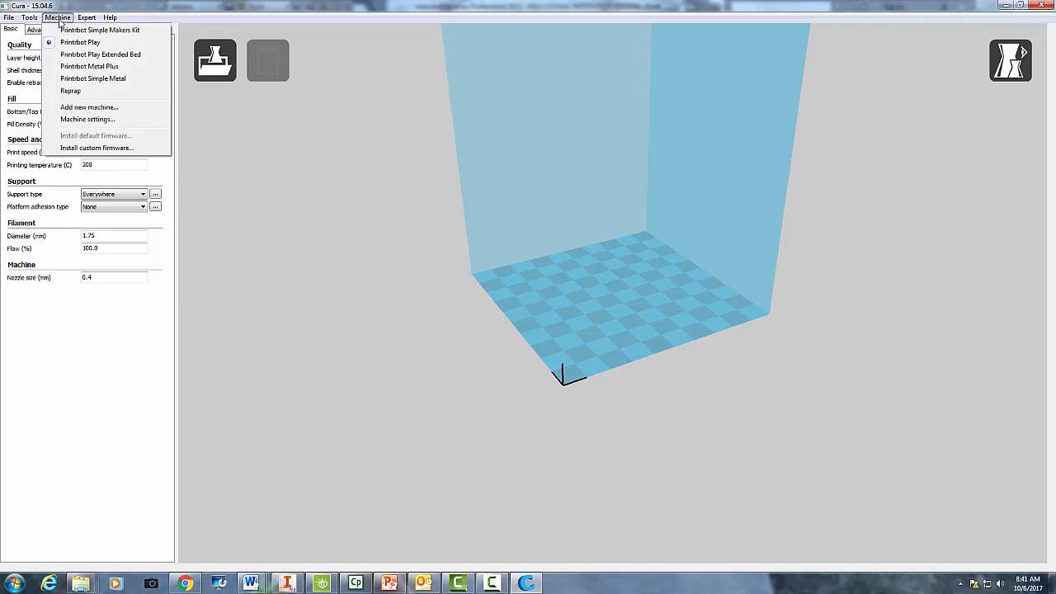
left_click(84, 108)
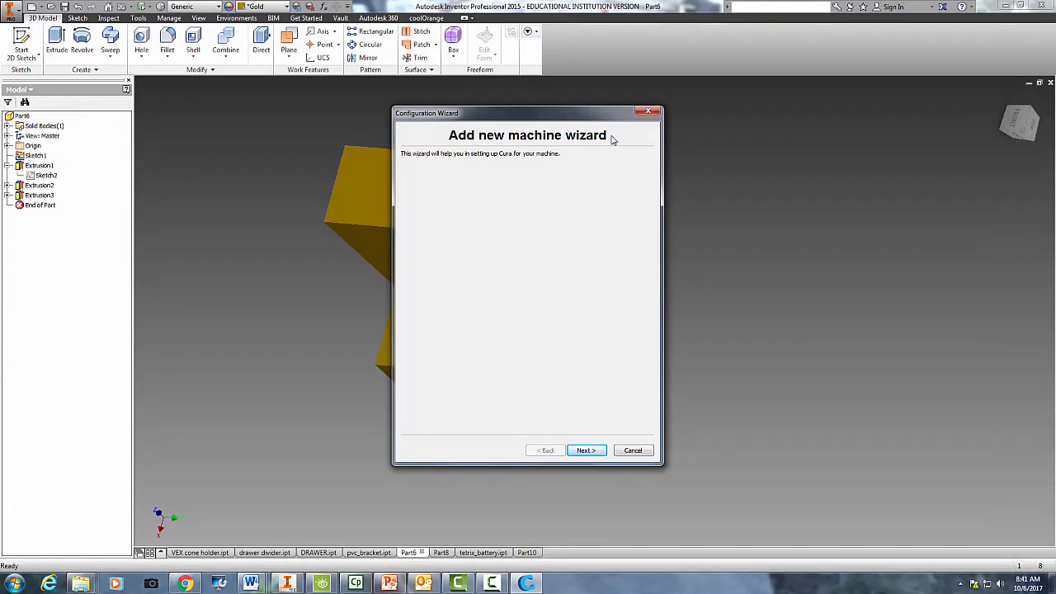
left_click(586, 450)
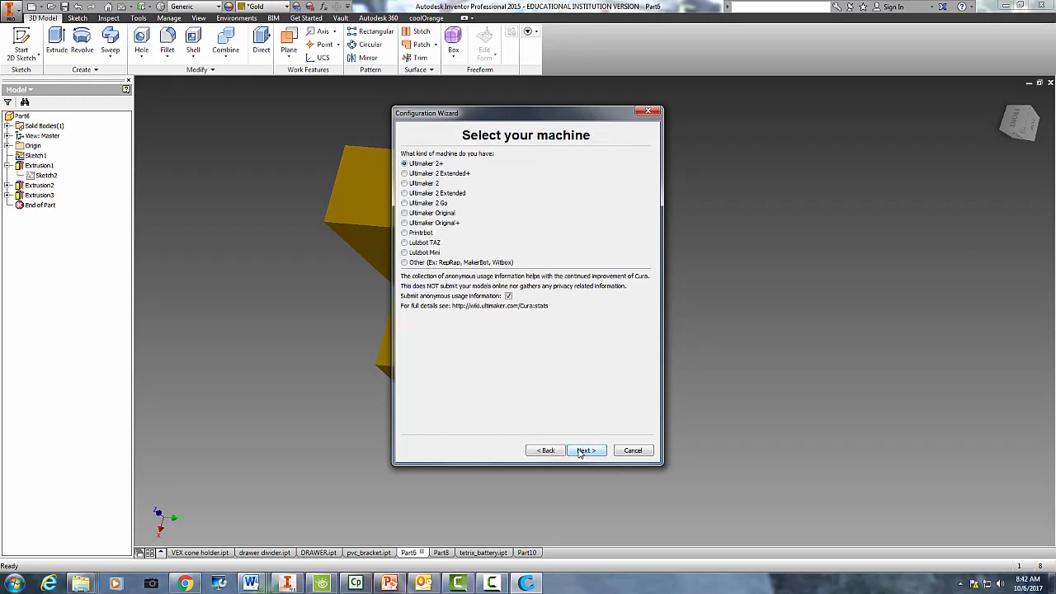
left_click(404, 233)
left_click(588, 452)
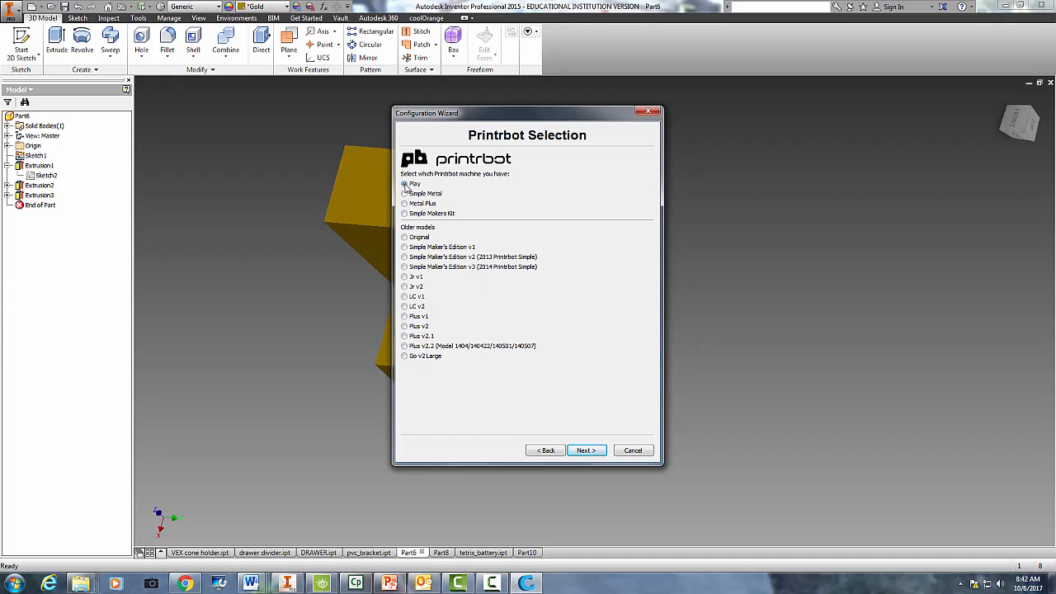
left_click(586, 451)
left_click(586, 451)
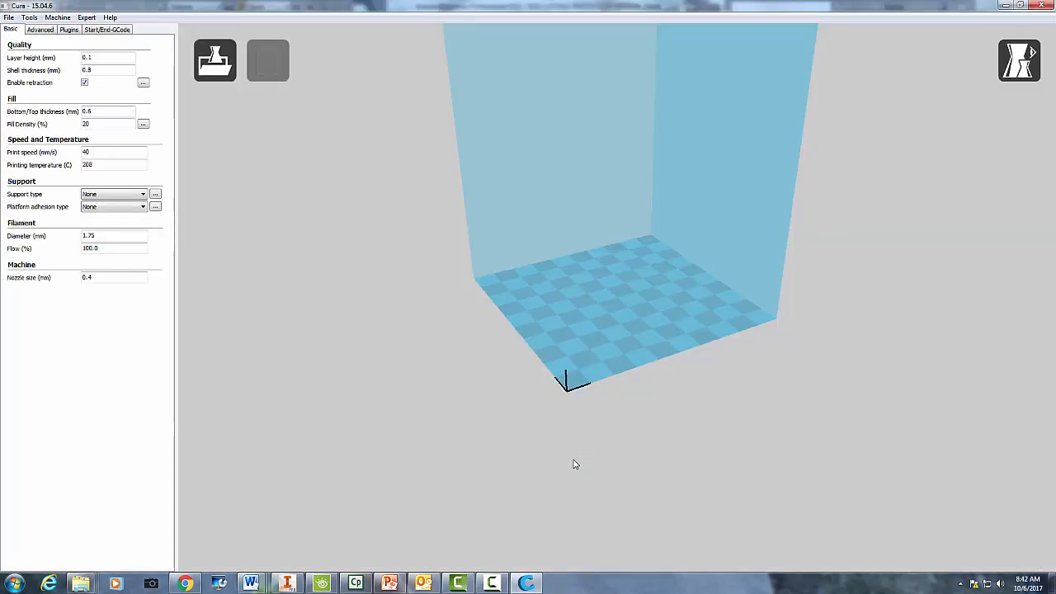
Step: Load the Part6 and Part8 STL files together from Removable Disk (E:) onto the build platform
middle_click_drag(855, 202, 835, 234)
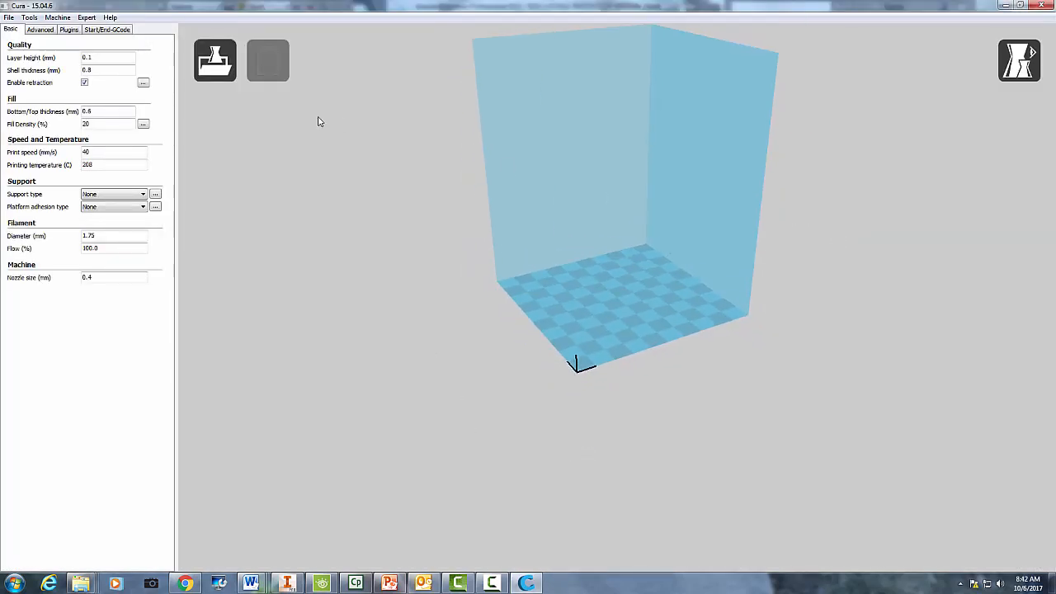
left_click(206, 58)
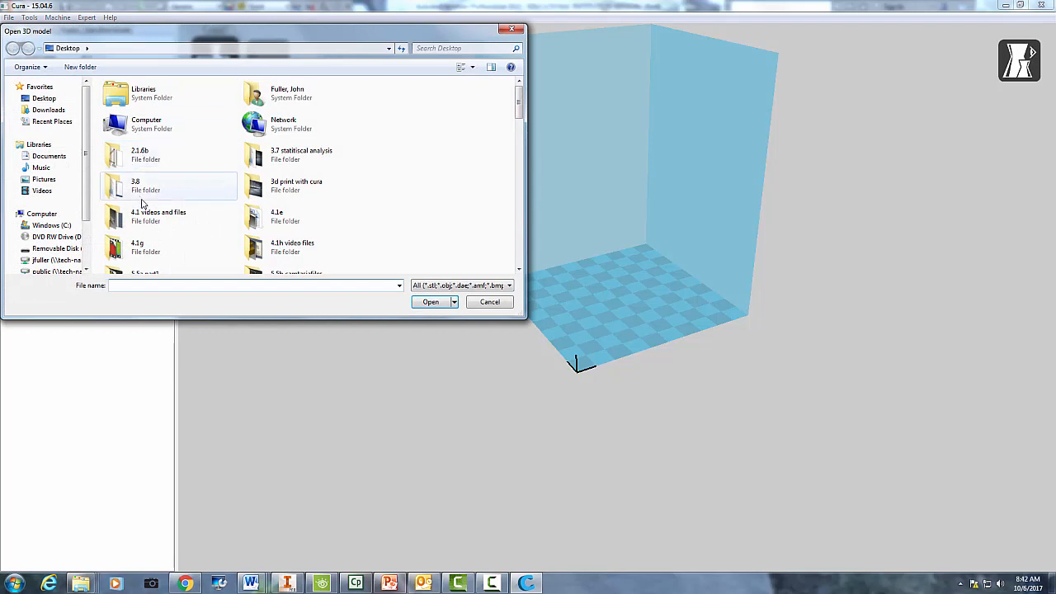
left_click(51, 249)
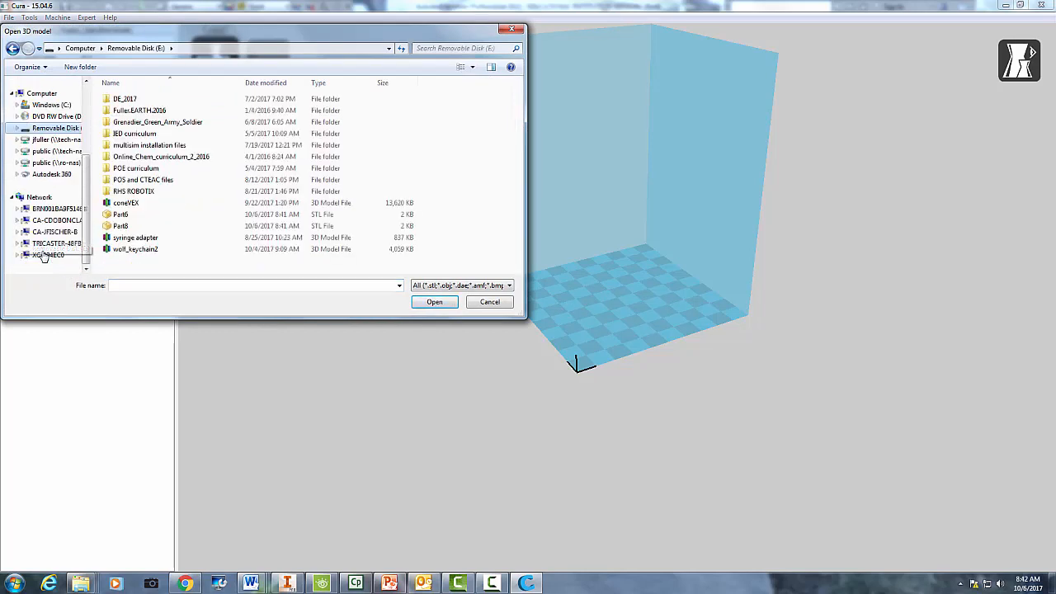
left_click(122, 215)
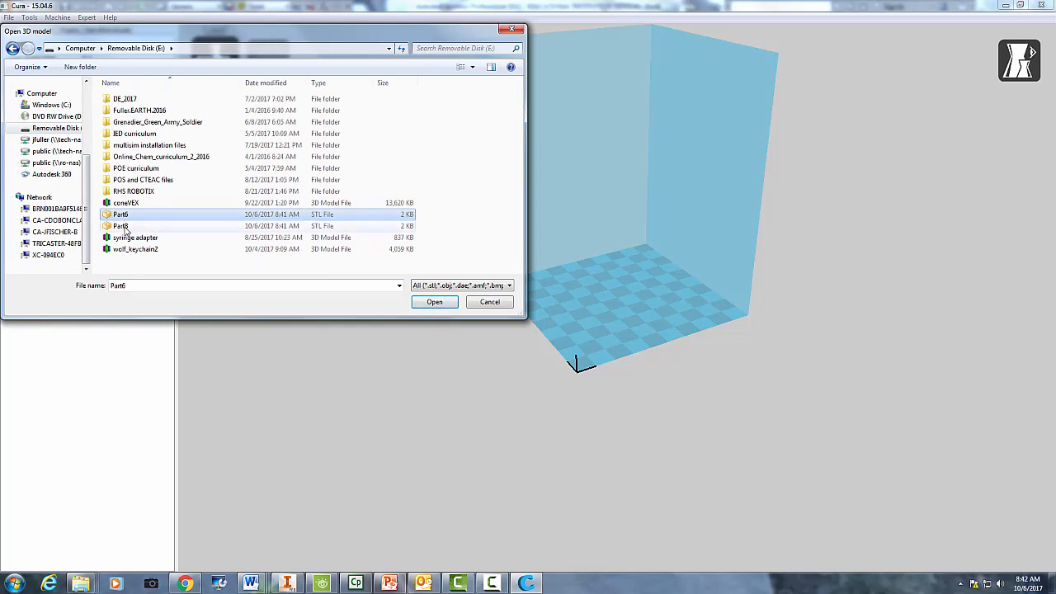
left_click(123, 227, "ctrl")
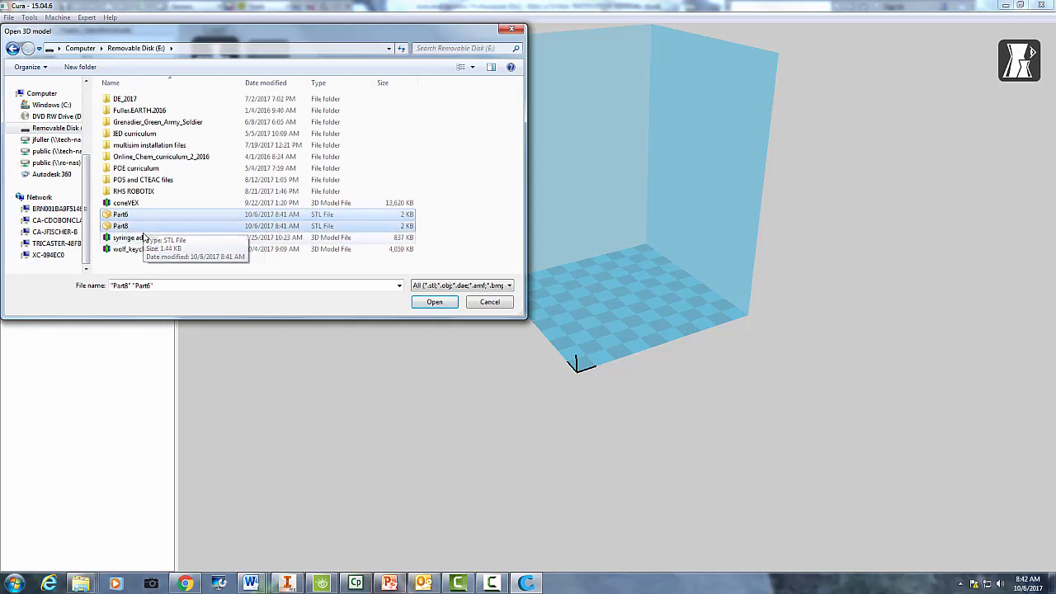
left_click(434, 302)
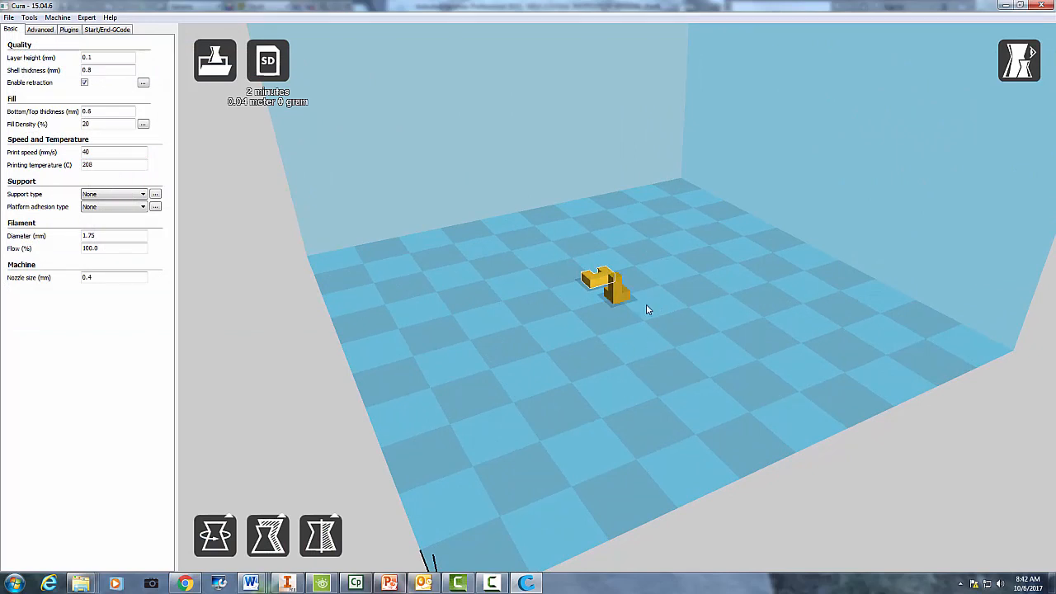
Step: Move the two parts well apart on the platform, the upright one forward and the U-shaped one toward the back
scroll(618, 301, "up", 5)
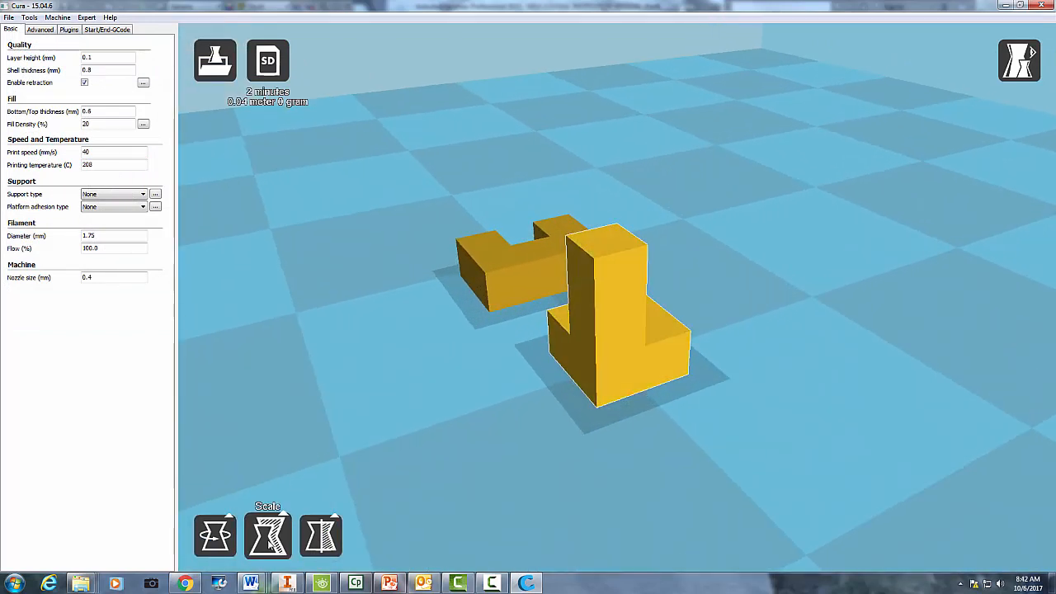
left_click_drag(606, 347, 826, 528)
left_click_drag(526, 278, 495, 161)
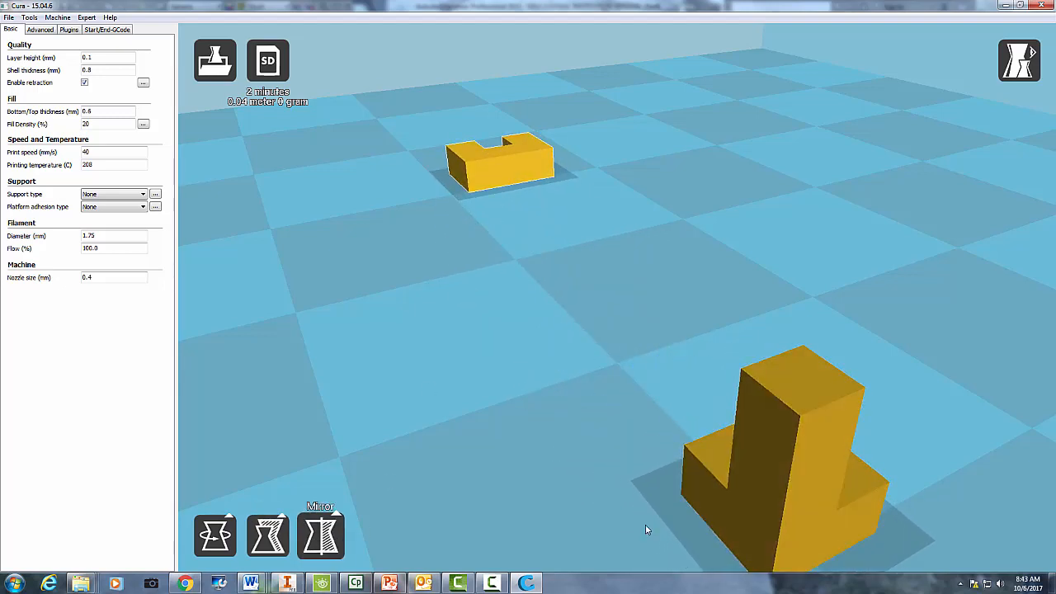
Step: Scale the upright part uniformly by a factor of 10 and move it aside to uncover the small U-shaped part
left_click(722, 498)
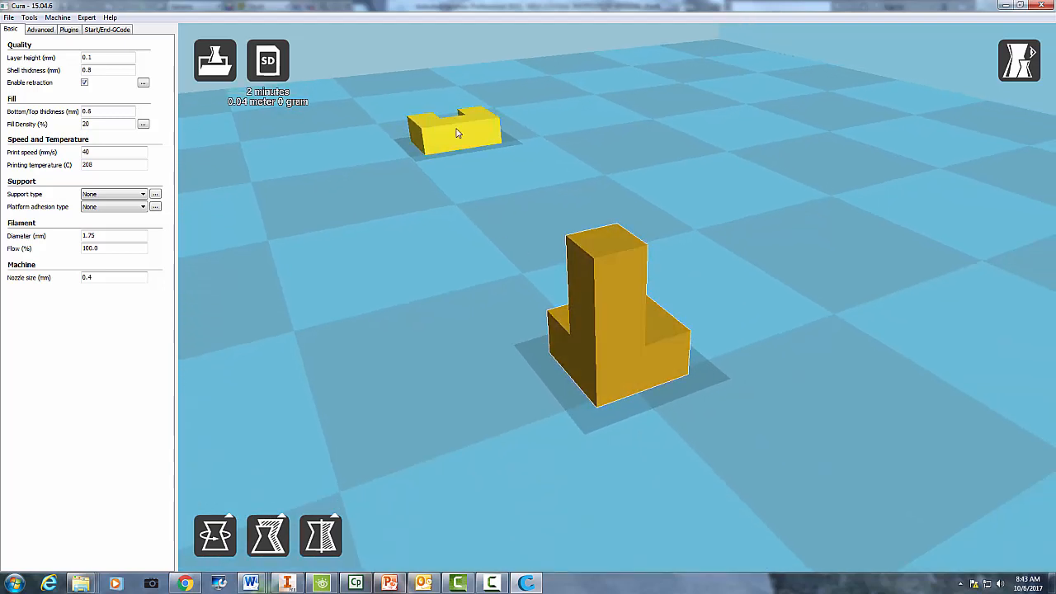
left_click(261, 535)
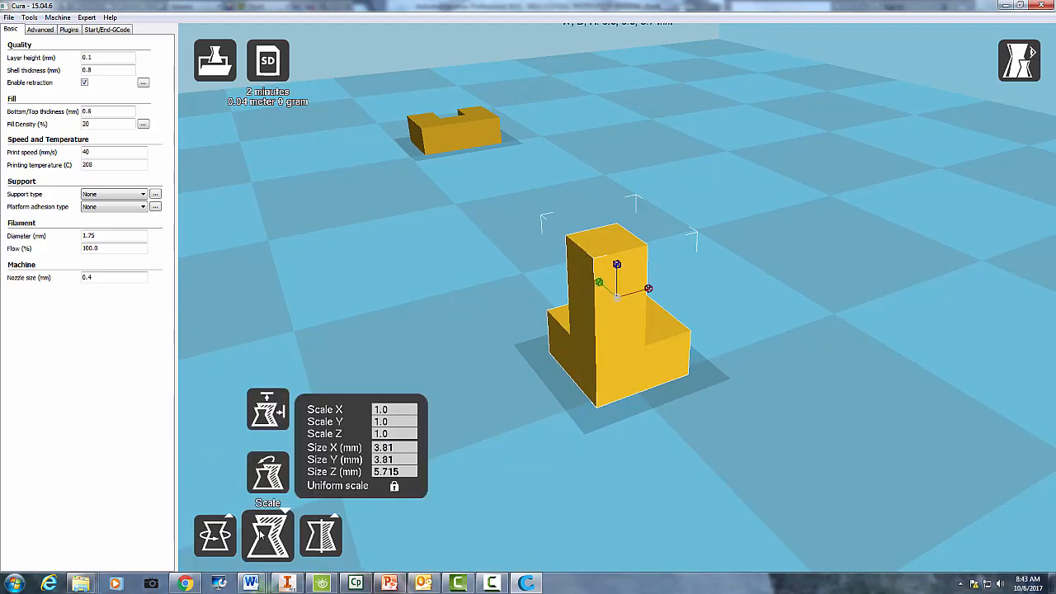
left_click(397, 413)
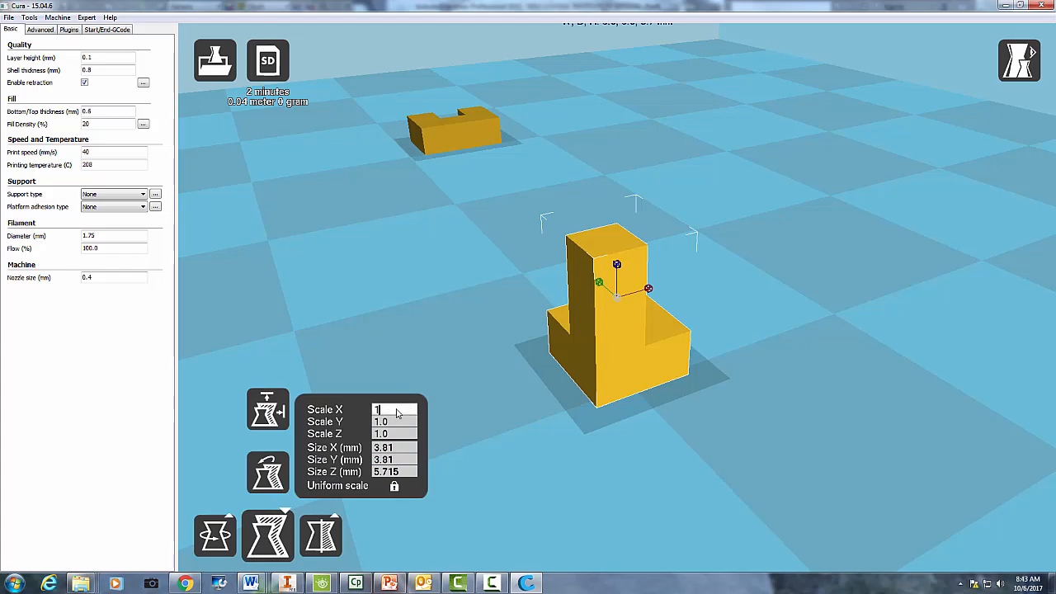
type("0")
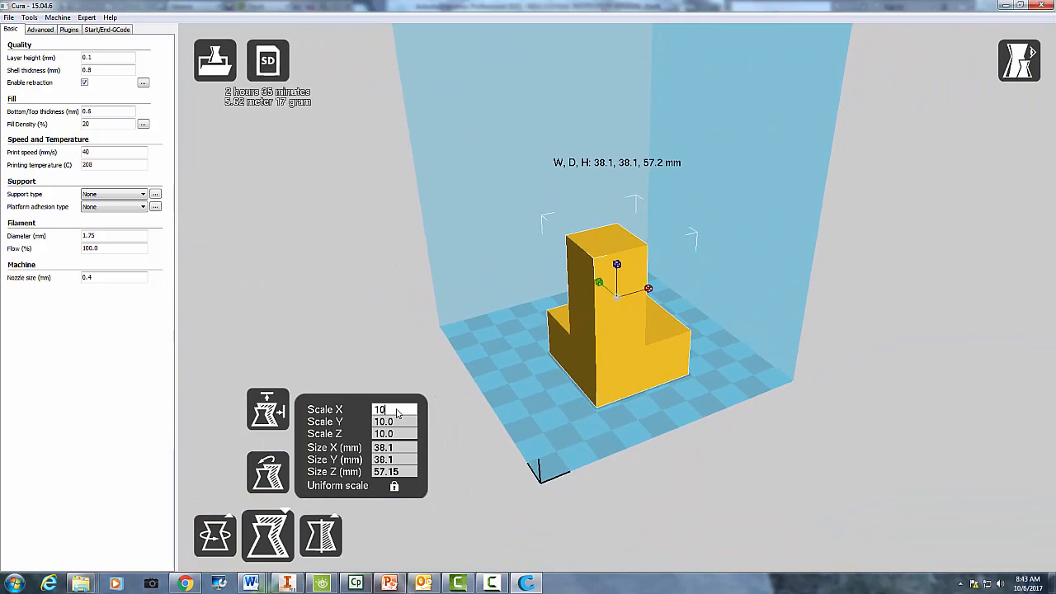
left_click(477, 511)
left_click_drag(605, 392, 665, 386)
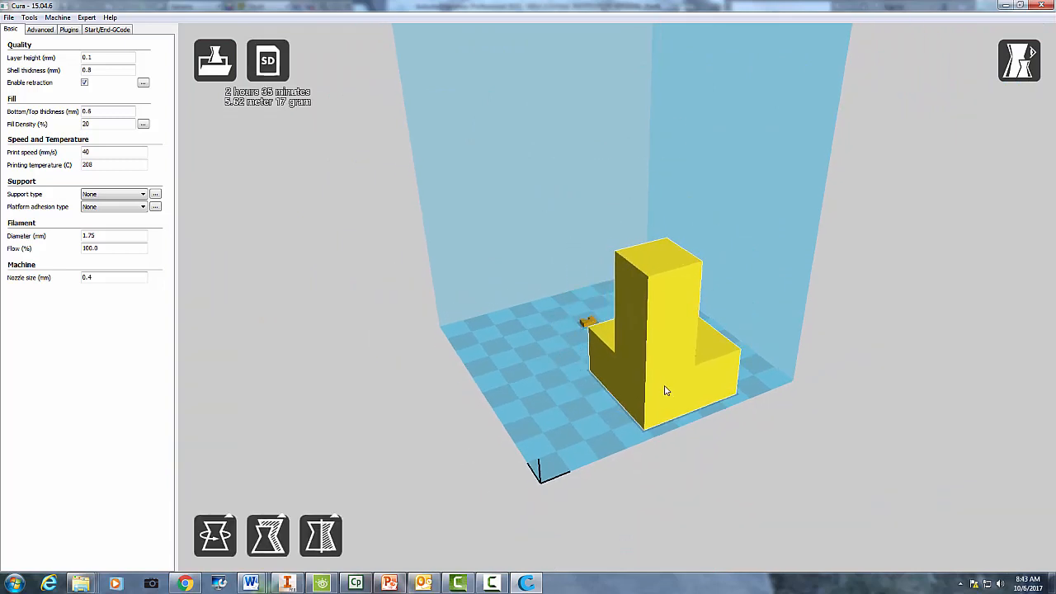
Step: Scale the U-shaped part uniformly by a factor of 10.05
left_click(588, 324)
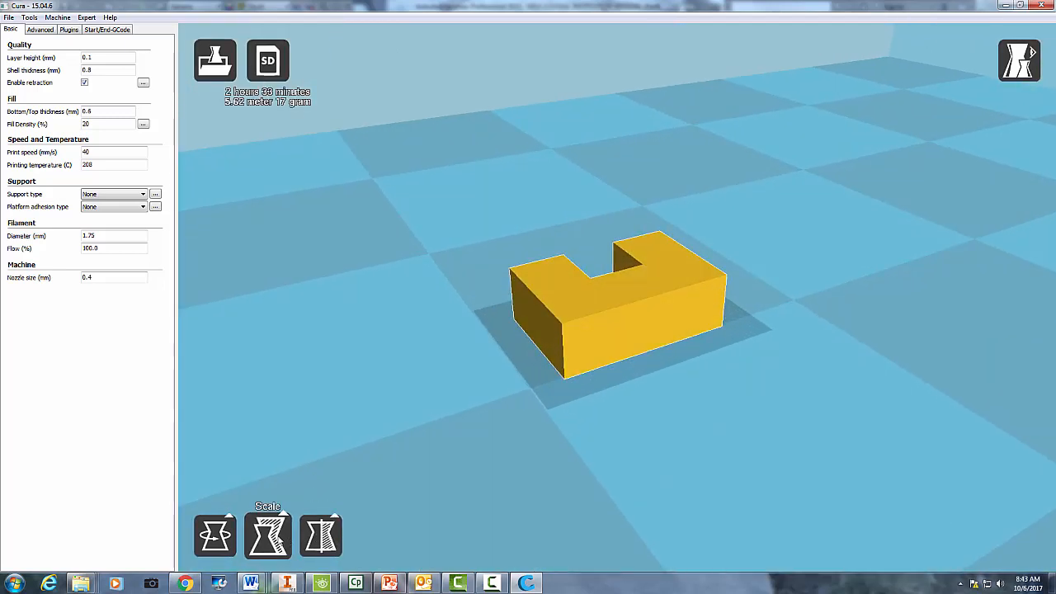
left_click(268, 535)
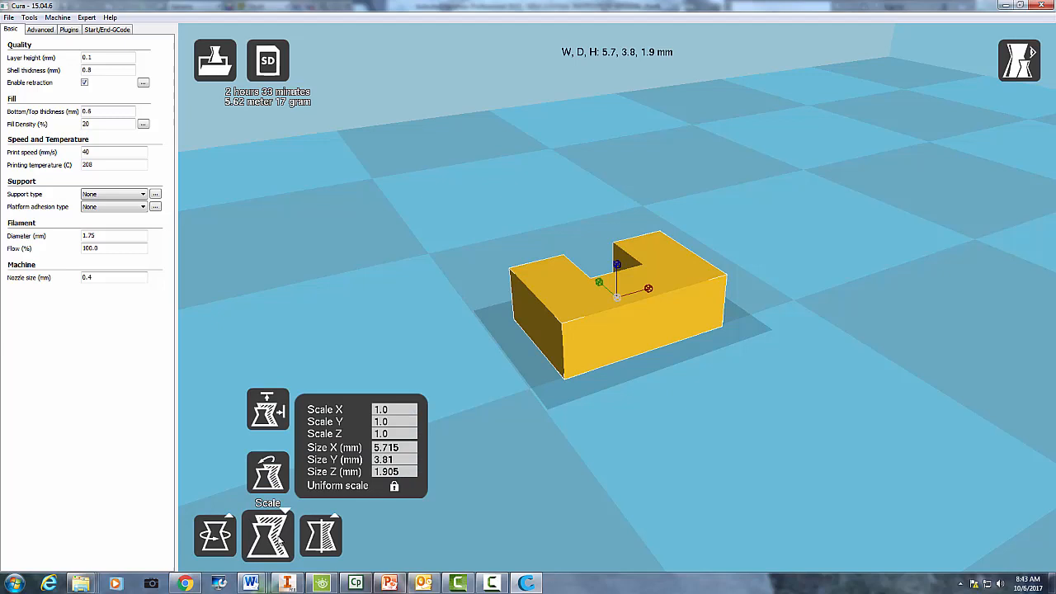
left_click(392, 413)
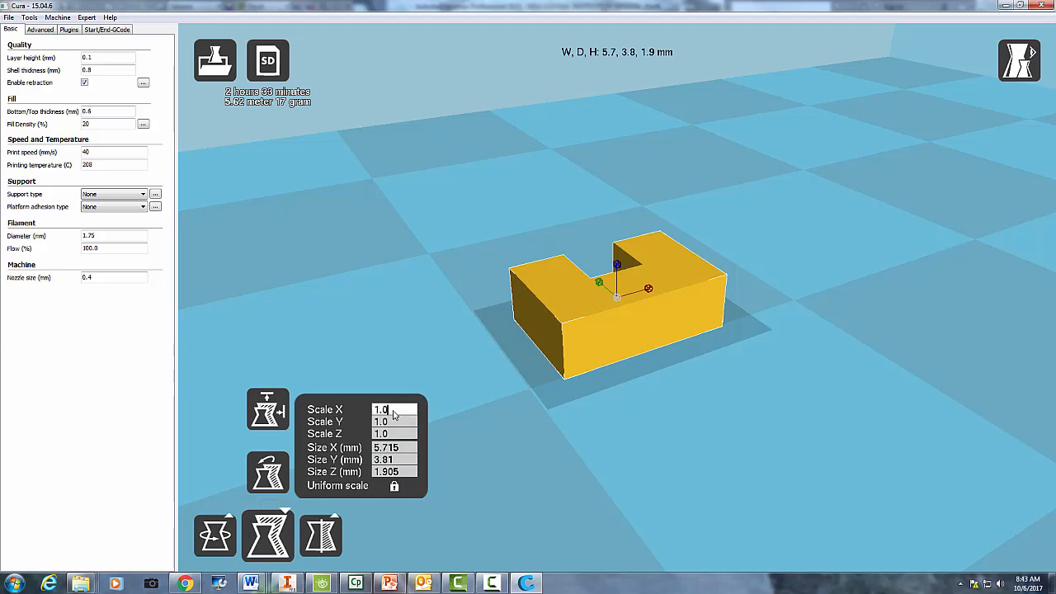
type("0")
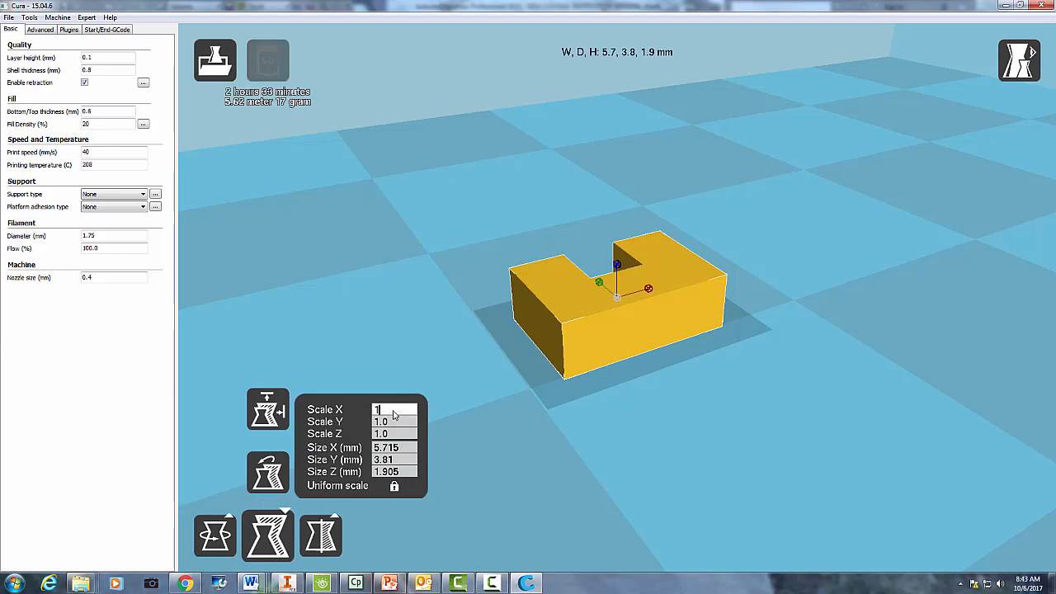
type(".05")
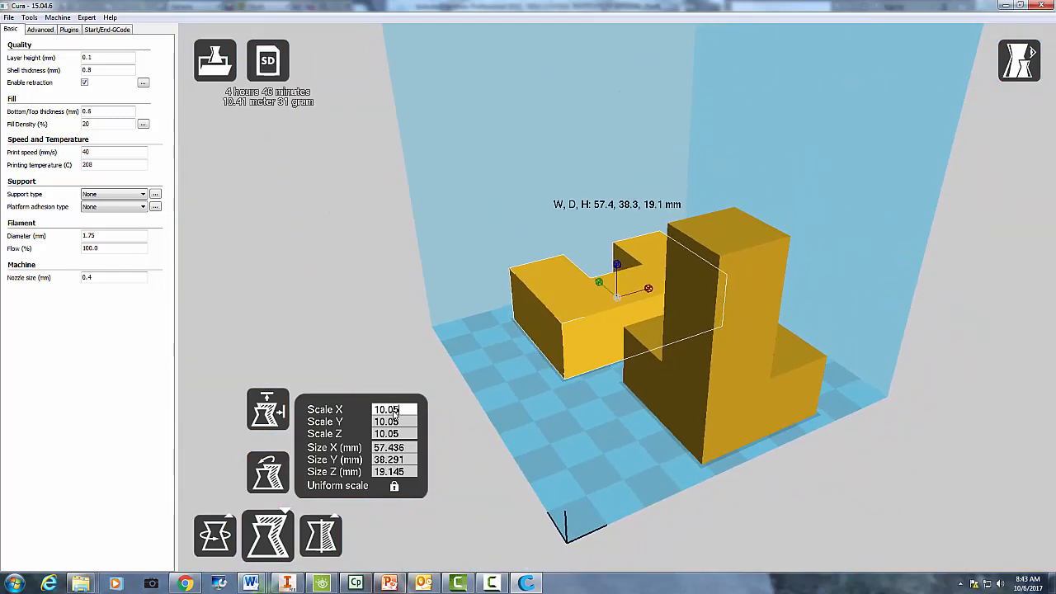
key("Tab")
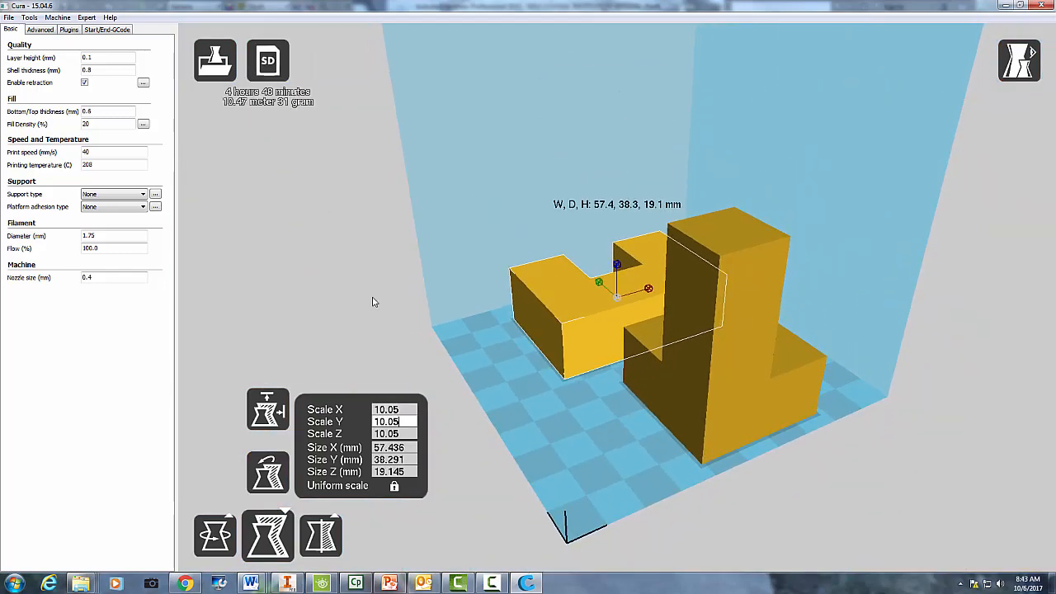
left_click(333, 297)
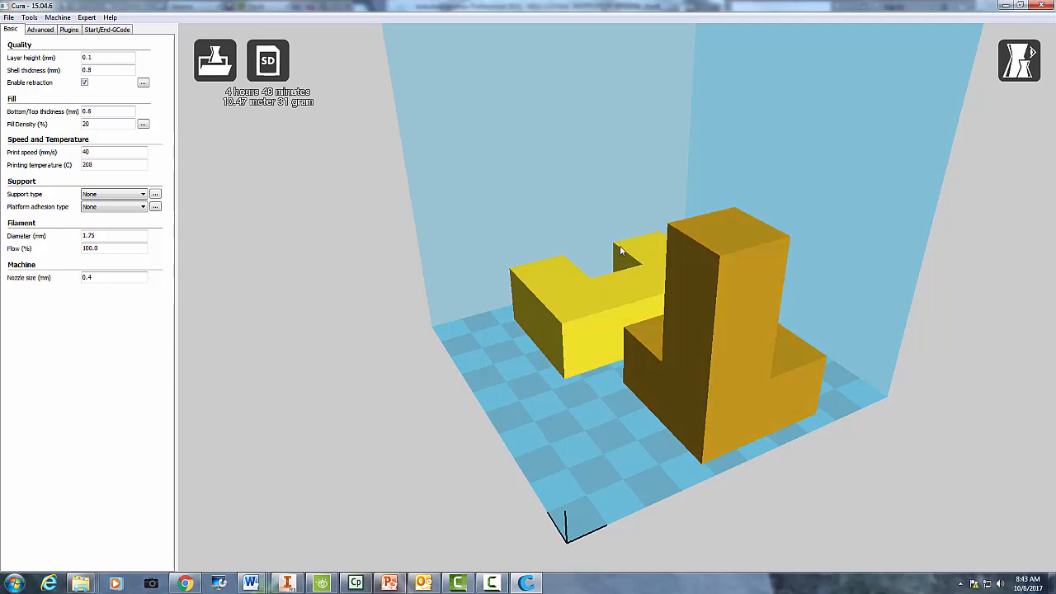
left_click(723, 263)
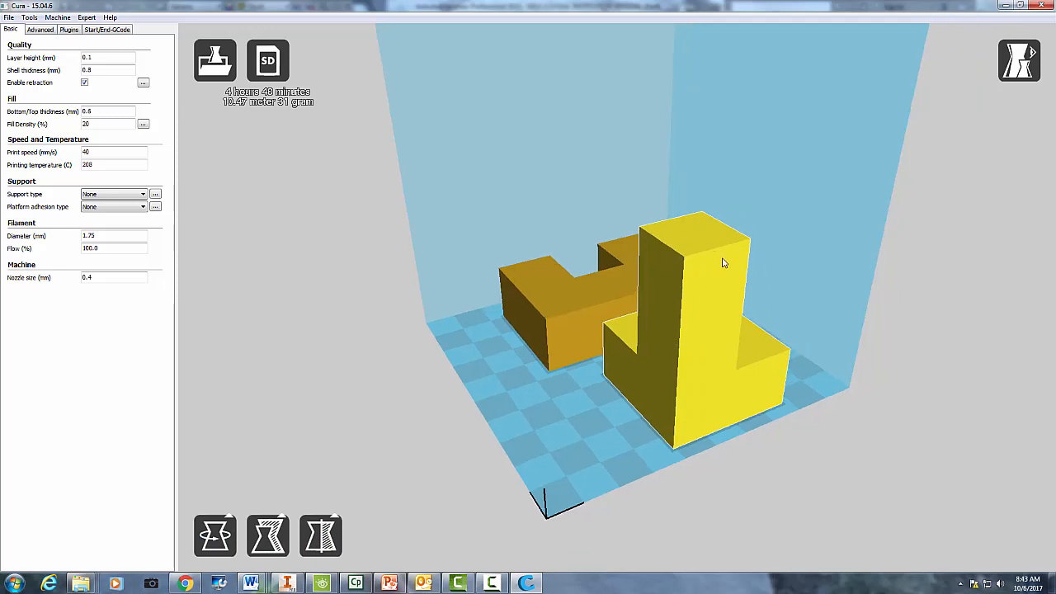
left_click(524, 282)
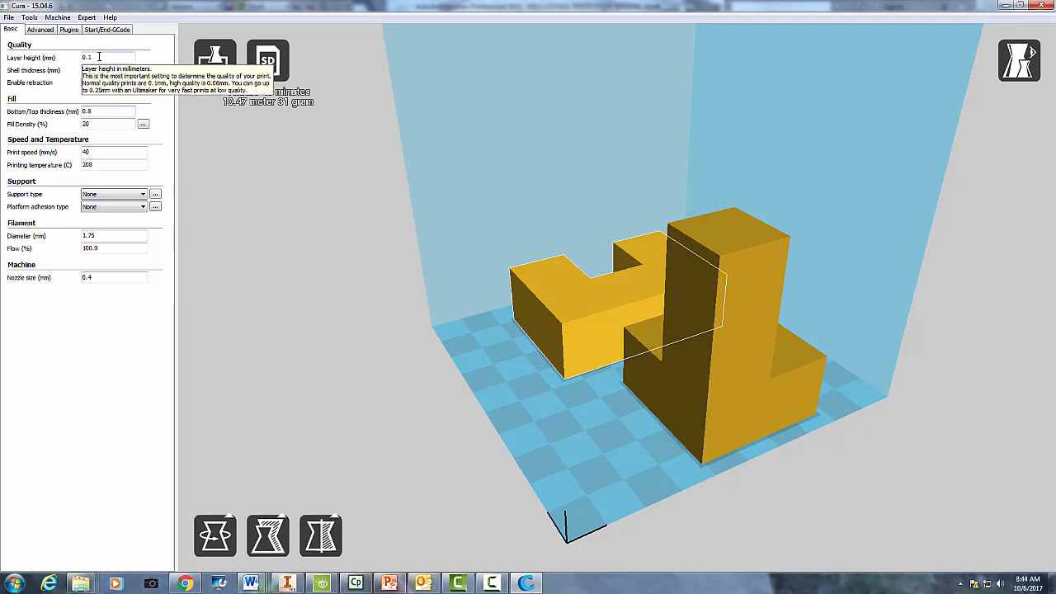
Step: Set the layer height to 0.3 mm and the shell thickness to 1.2 mm
key("BackSpace")
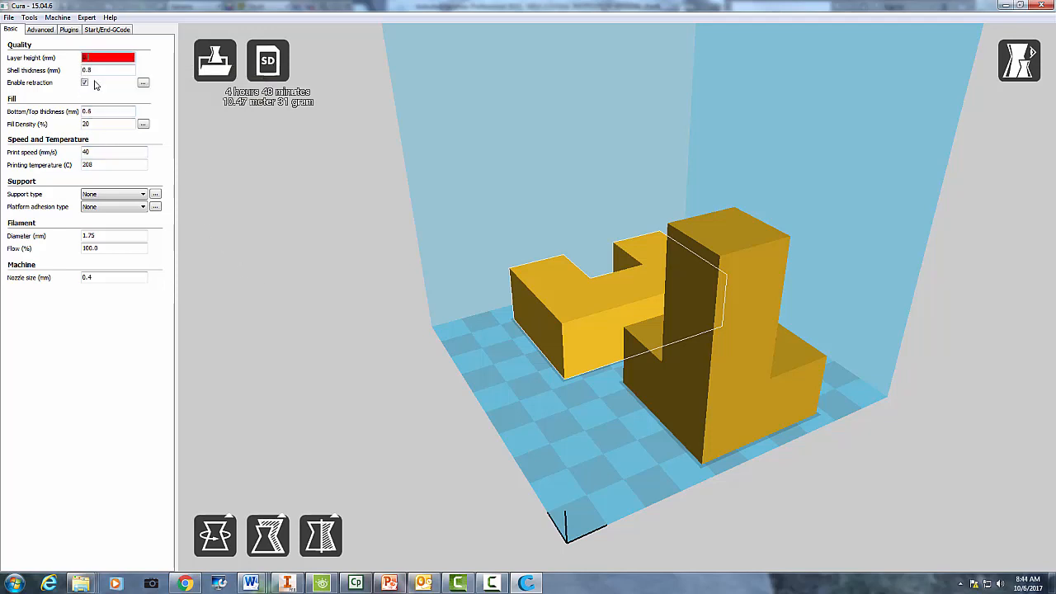
type("3")
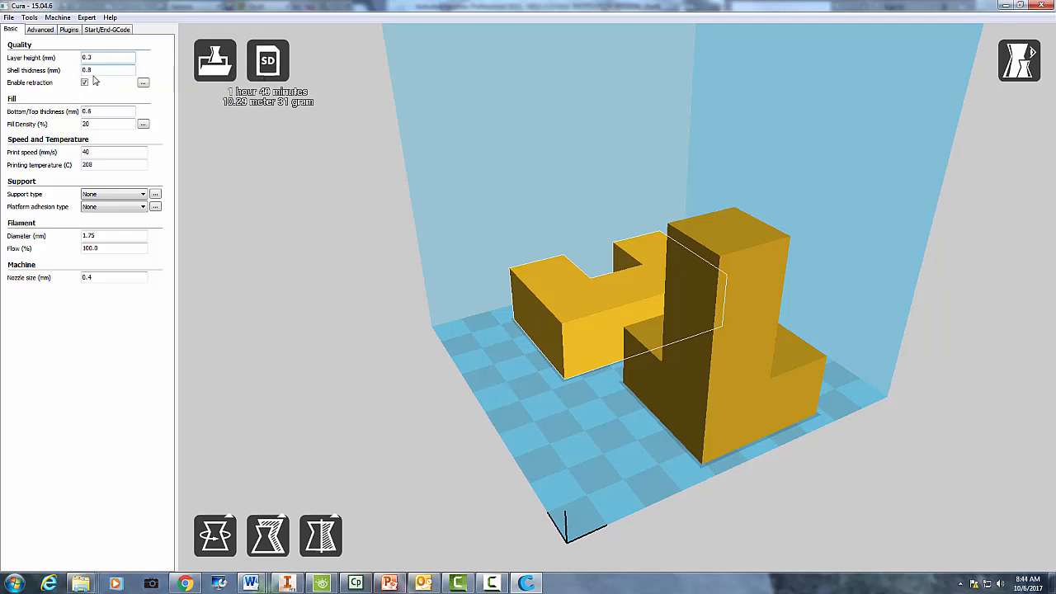
double_click(83, 70)
type("1.2")
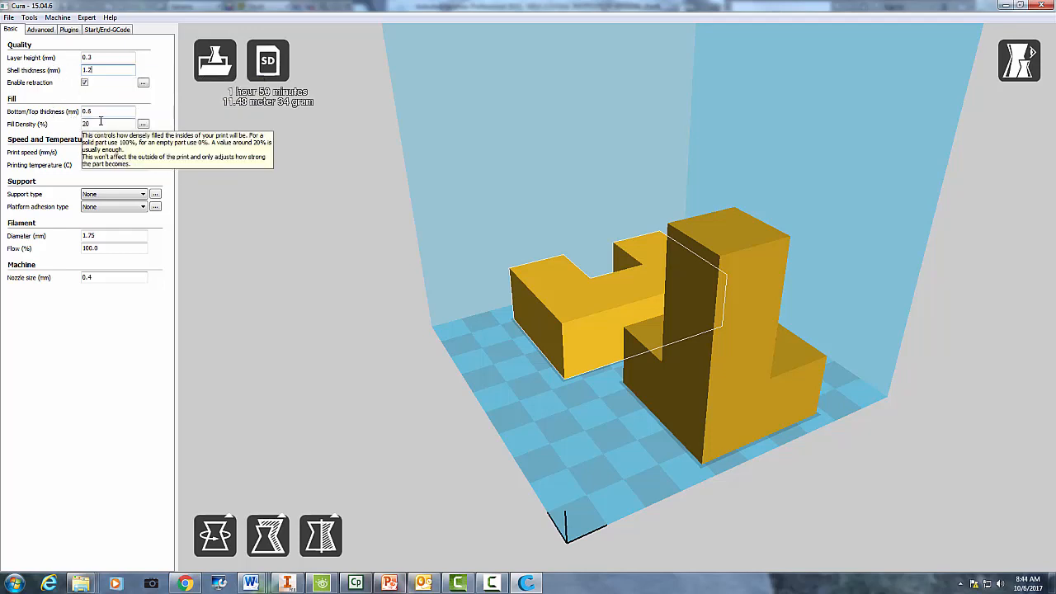
Step: Set the fill density to 10% and leave the print speed at 40 mm/s
double_click(96, 123)
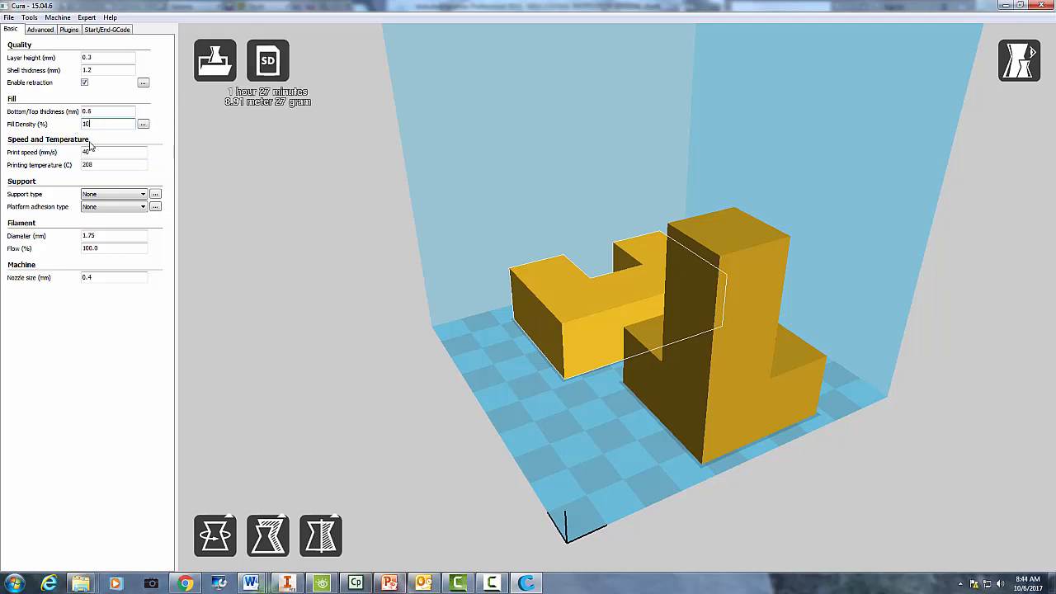
double_click(95, 151)
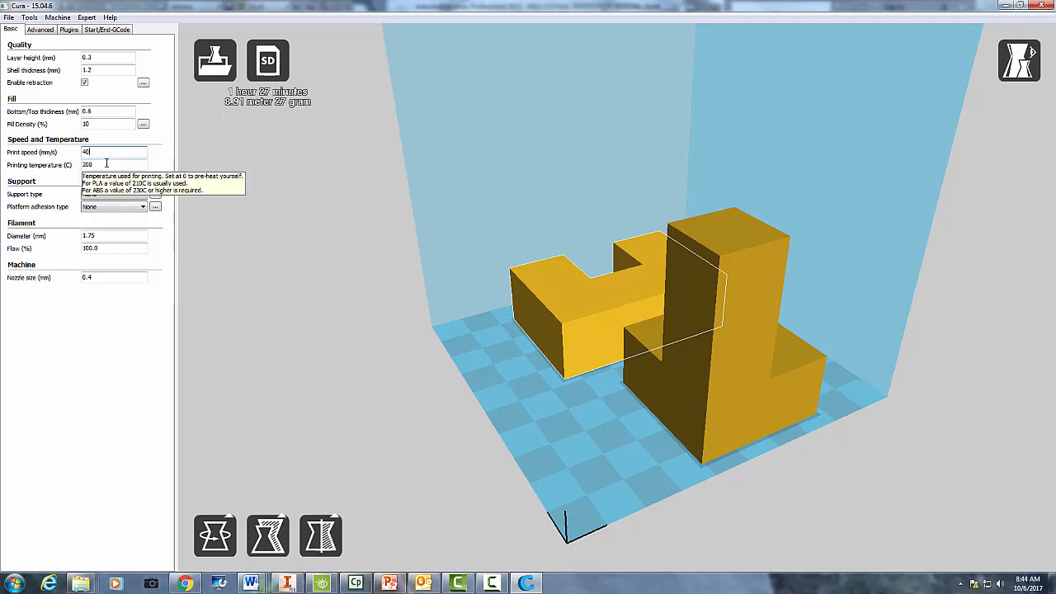
key("Tab")
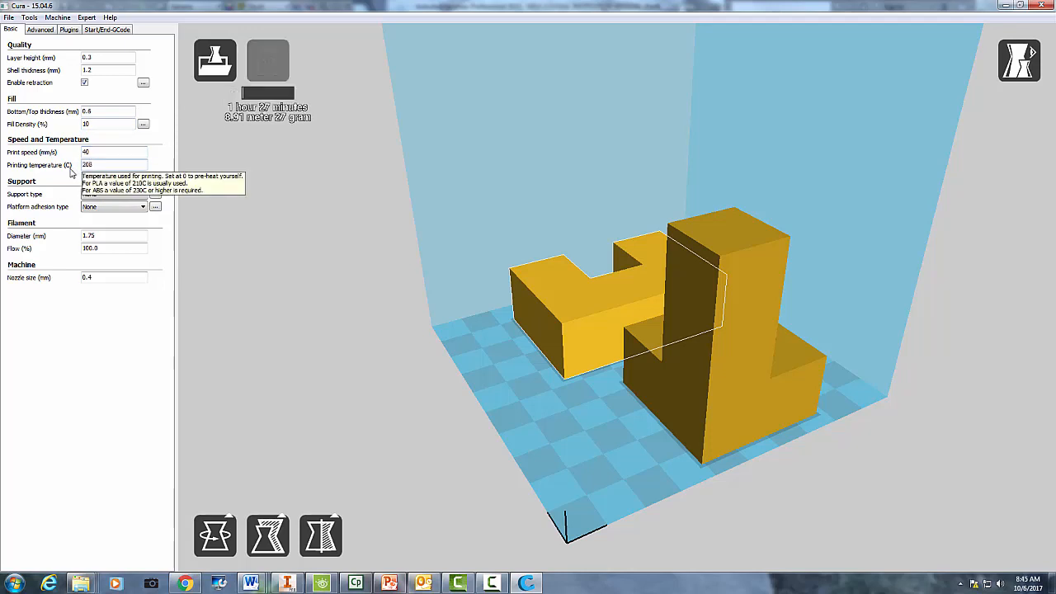
Step: Set the support type to Everywhere and review the platform adhesion, filament diameter, flow and nozzle size settings
left_click(91, 195)
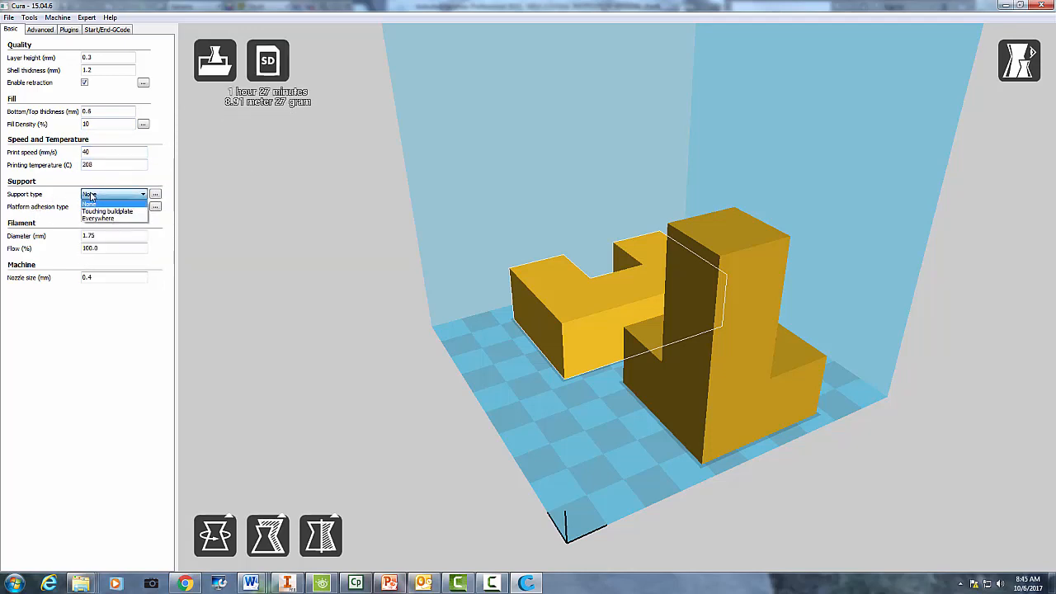
left_click(101, 219)
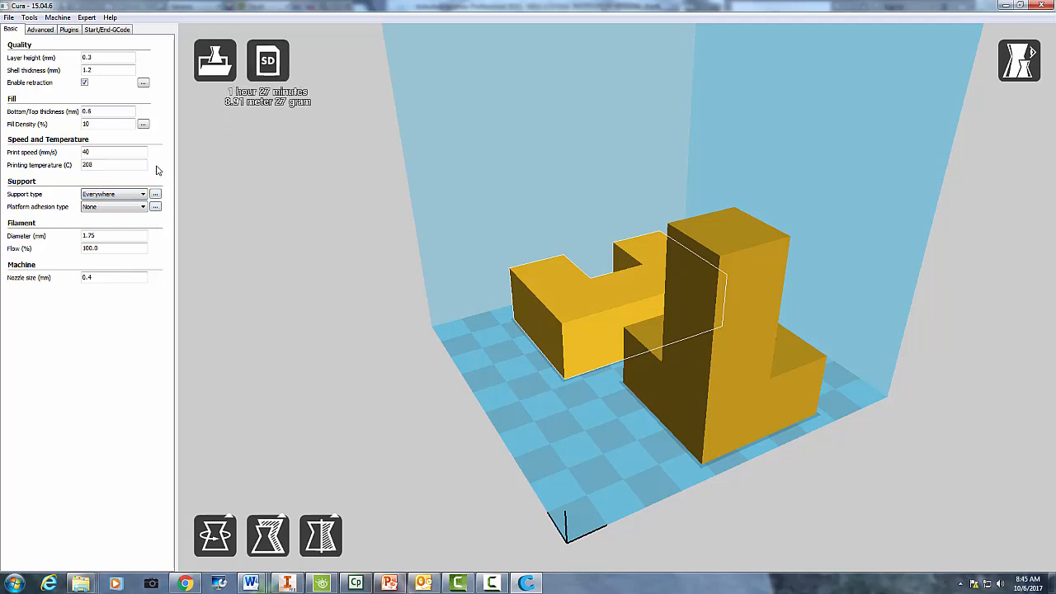
mouse_move(91, 209)
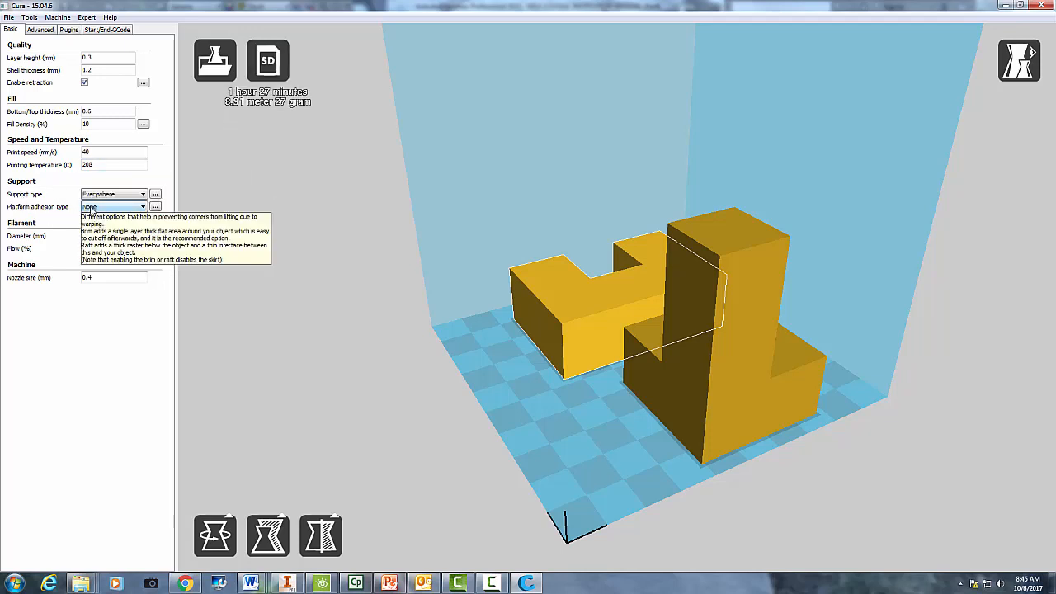
mouse_move(22, 238)
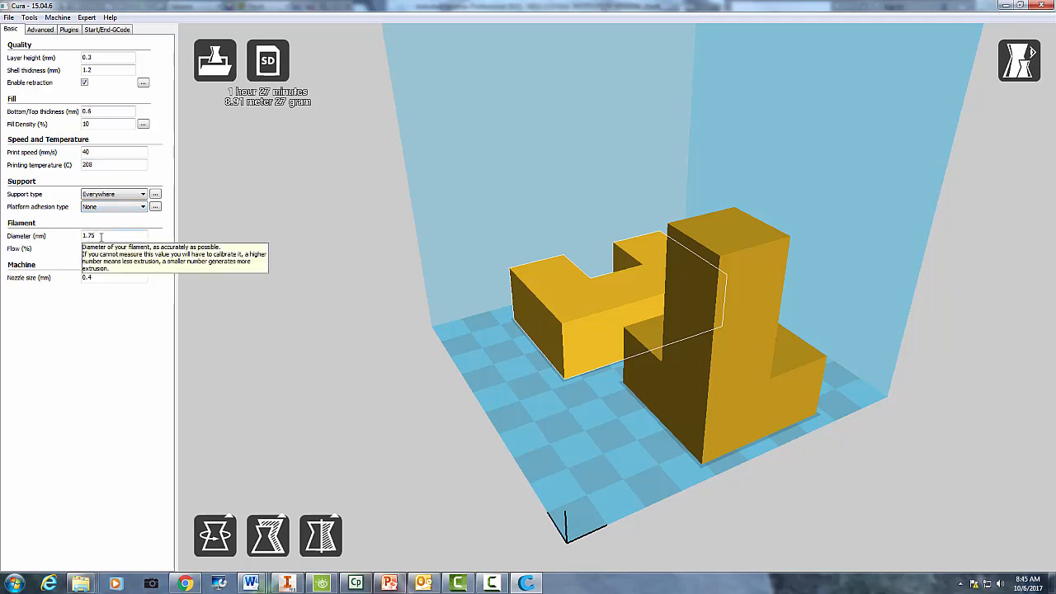
key("Tab")
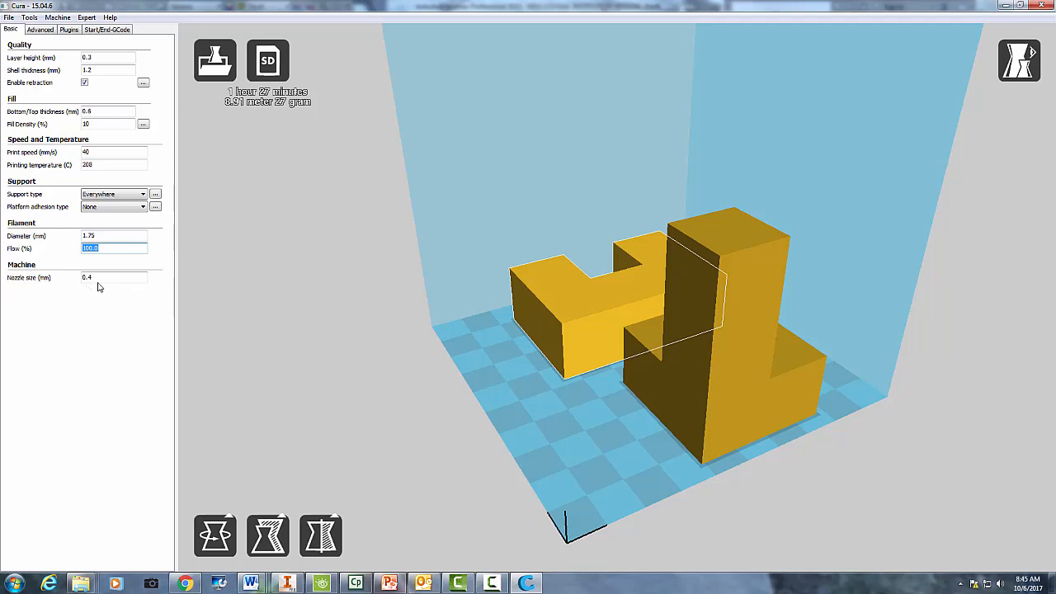
key("Tab")
mouse_move(80, 277)
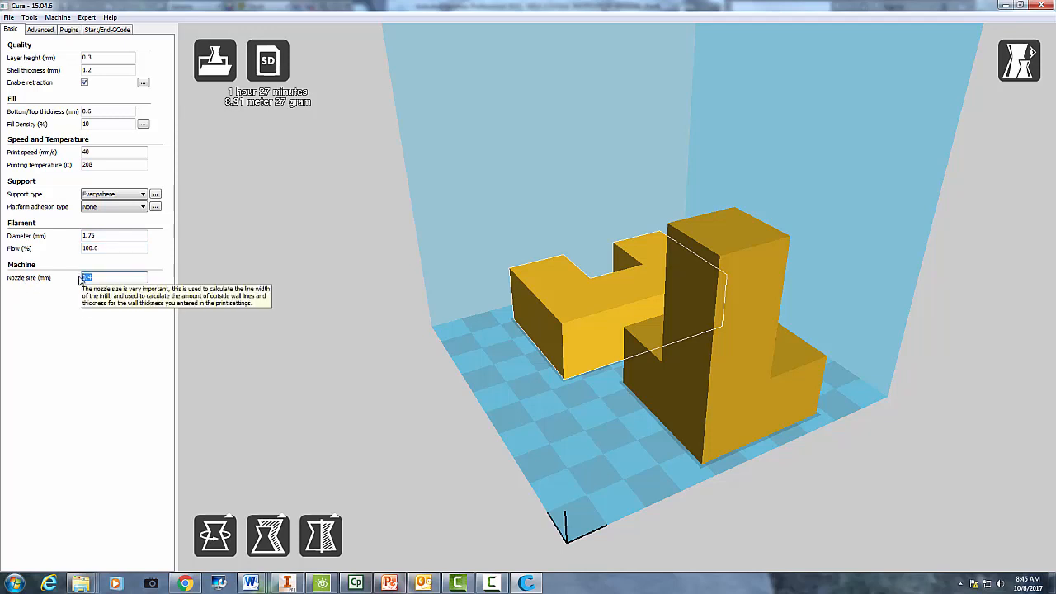
left_click(312, 294)
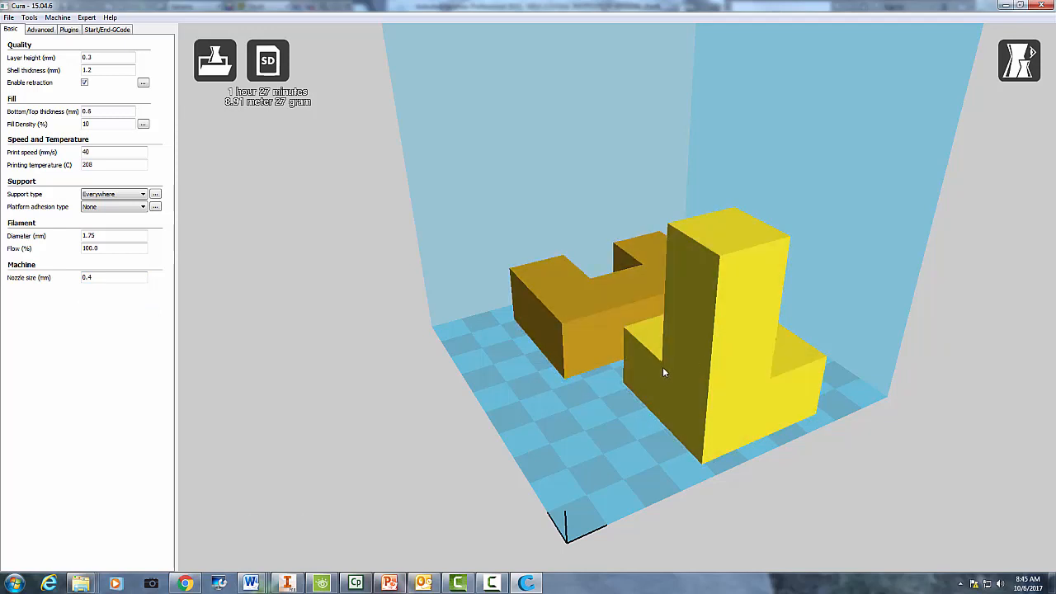
Step: Rearrange the two parts on the platform, with the upright one in front of the U-shaped one and both inside the build area
left_click_drag(663, 373, 706, 388)
left_click_drag(613, 322, 543, 344)
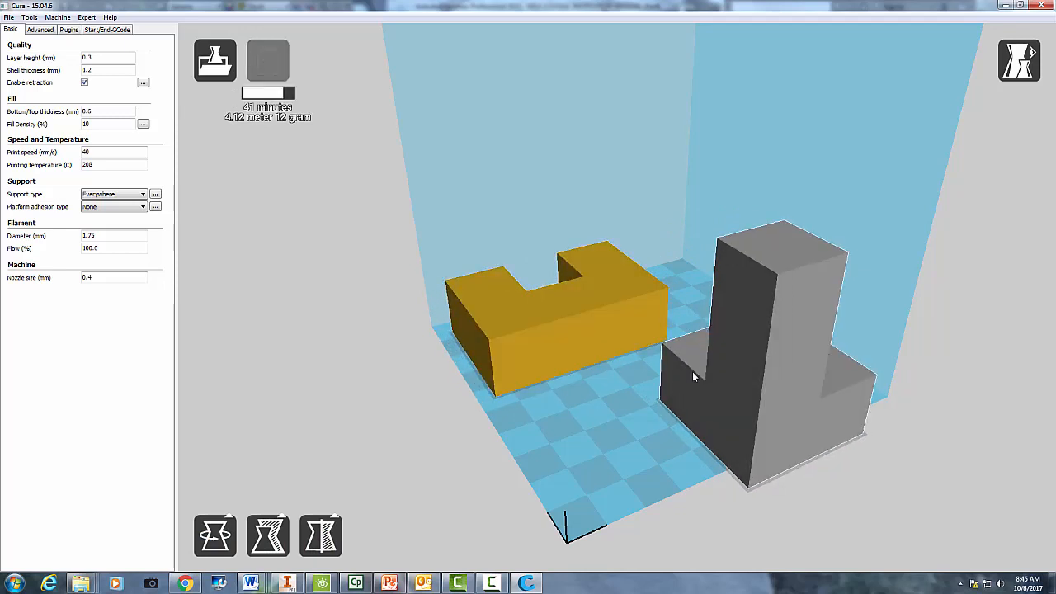
right_click_drag(619, 329, 799, 330)
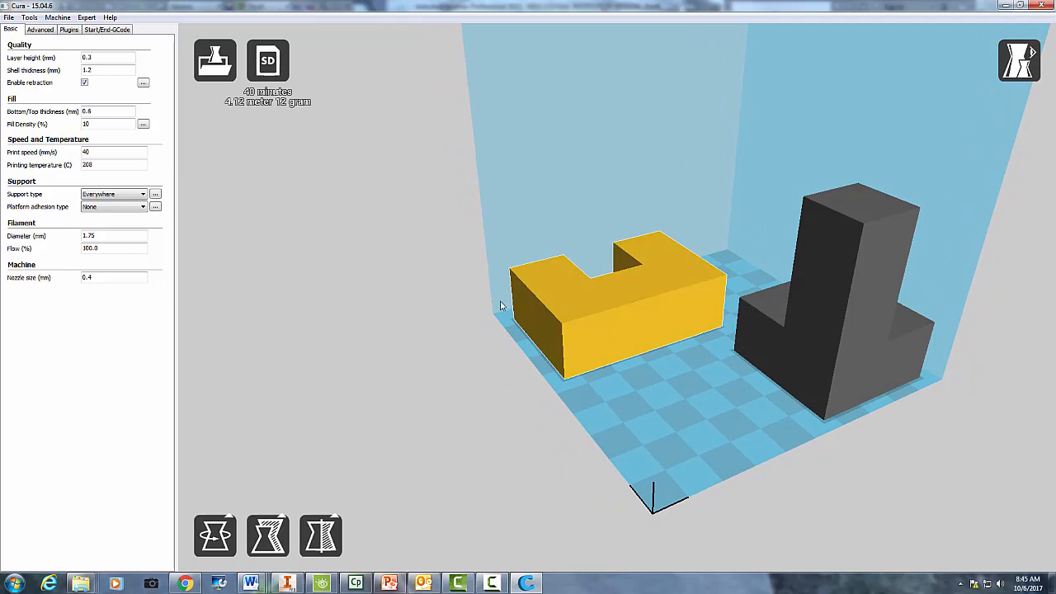
left_click_drag(571, 302, 618, 300)
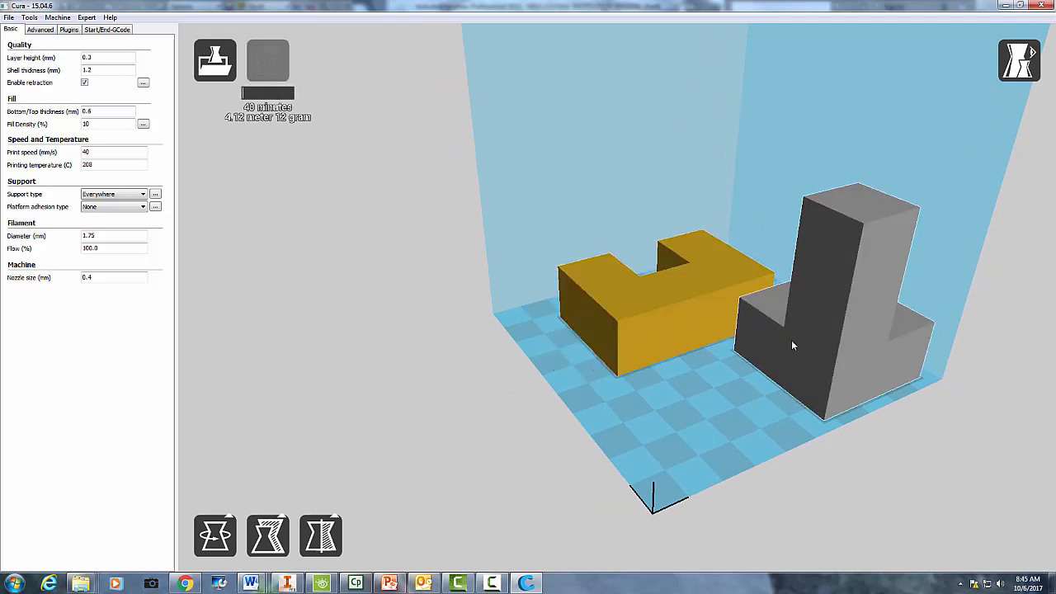
left_click_drag(791, 345, 702, 378)
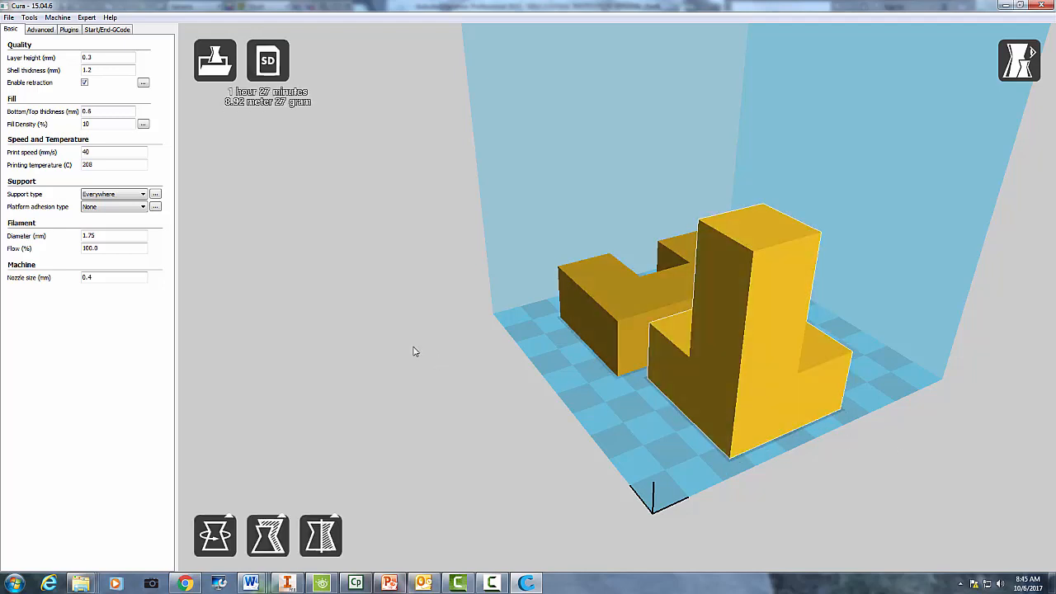
left_click_drag(685, 380, 742, 362)
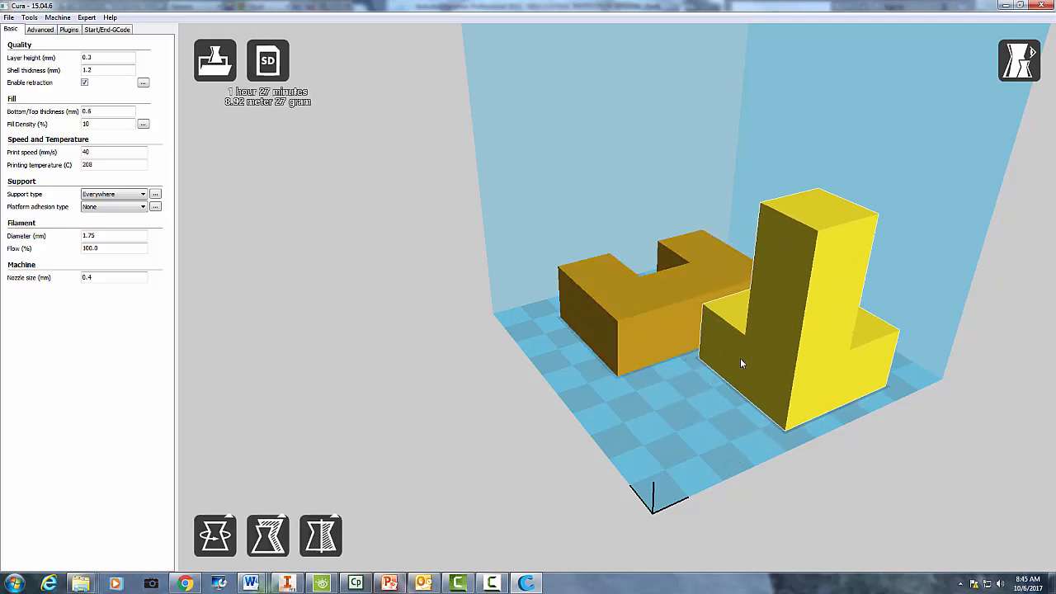
left_click_drag(632, 342, 651, 332)
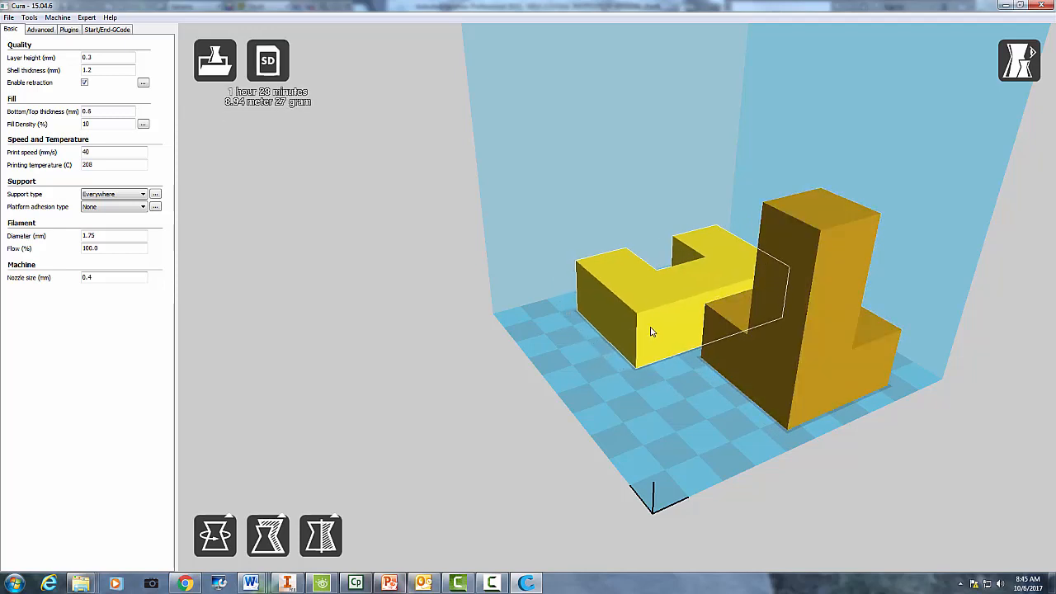
Step: Rotate the U-shaped part so that it stands on its base with both prongs pointing up
left_click(634, 297)
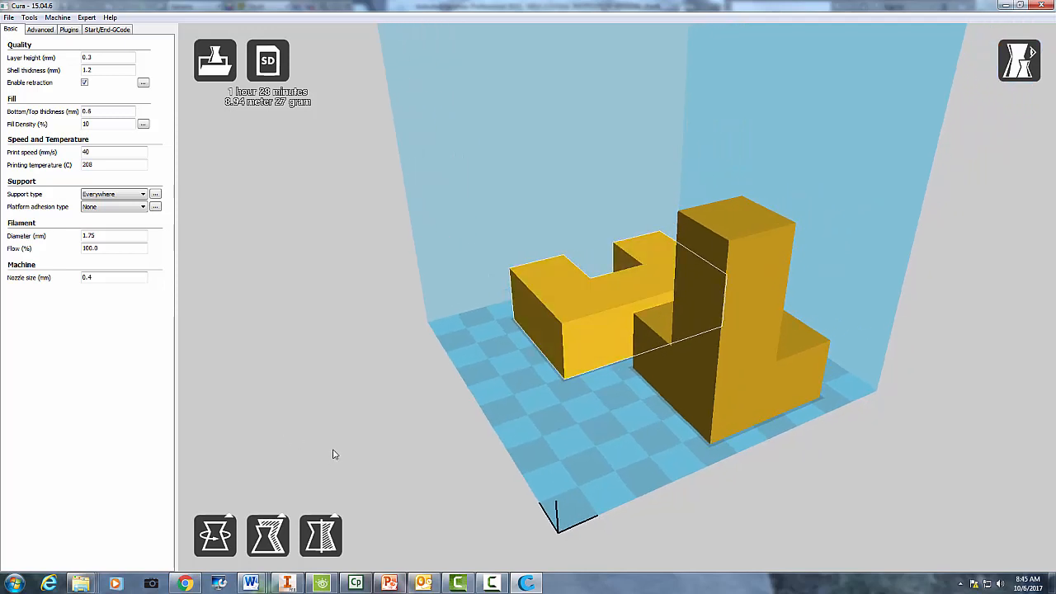
left_click(213, 547)
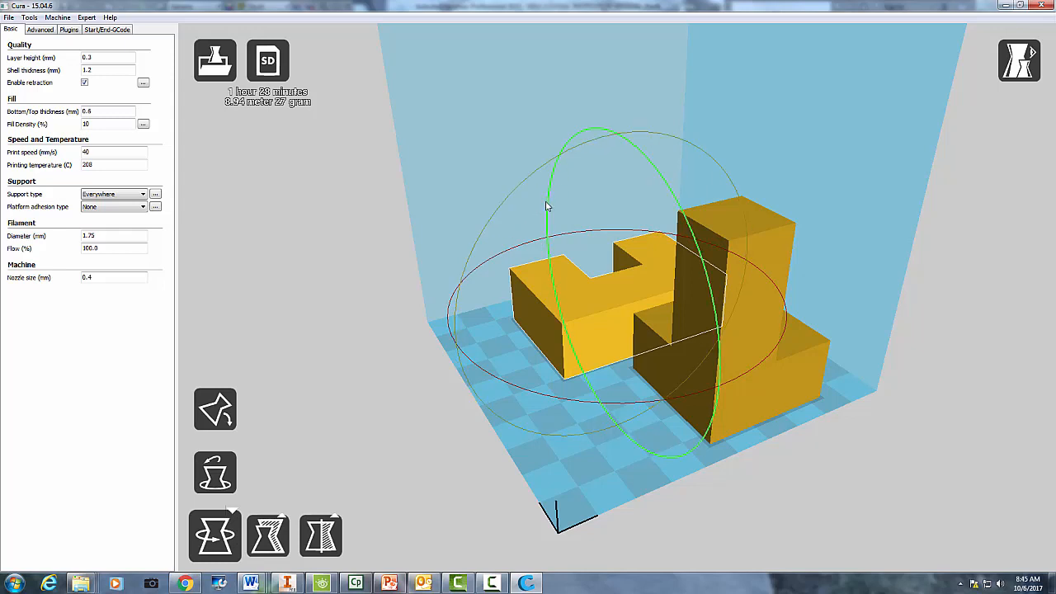
left_click_drag(677, 137, 550, 176)
left_click_drag(550, 225, 639, 149)
left_click(289, 316)
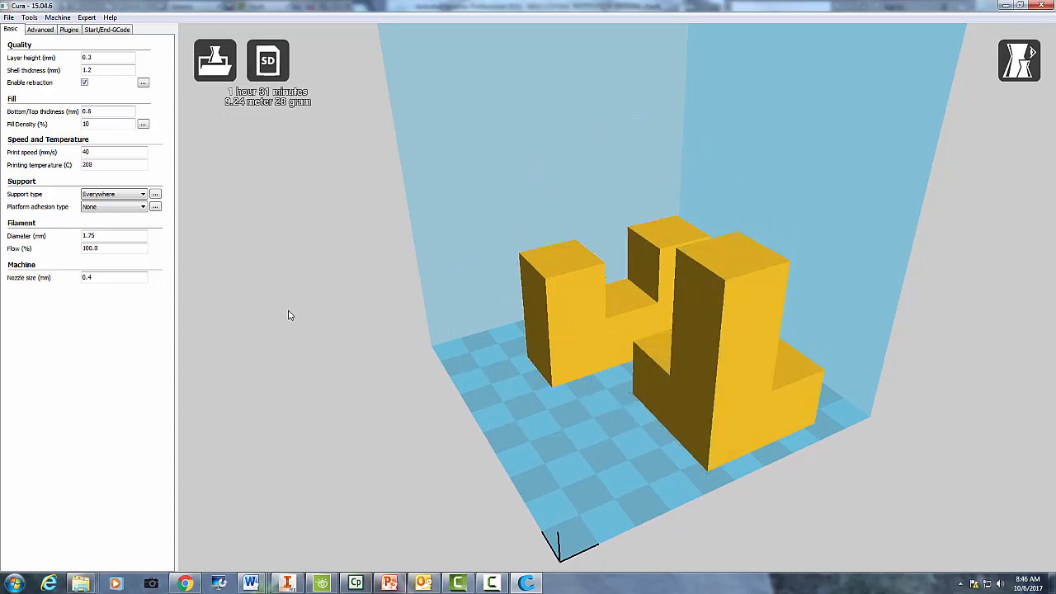
Step: Review the Lay flat option among the rotation tools for the U-shaped part without applying it
left_click(535, 318)
left_click(215, 534)
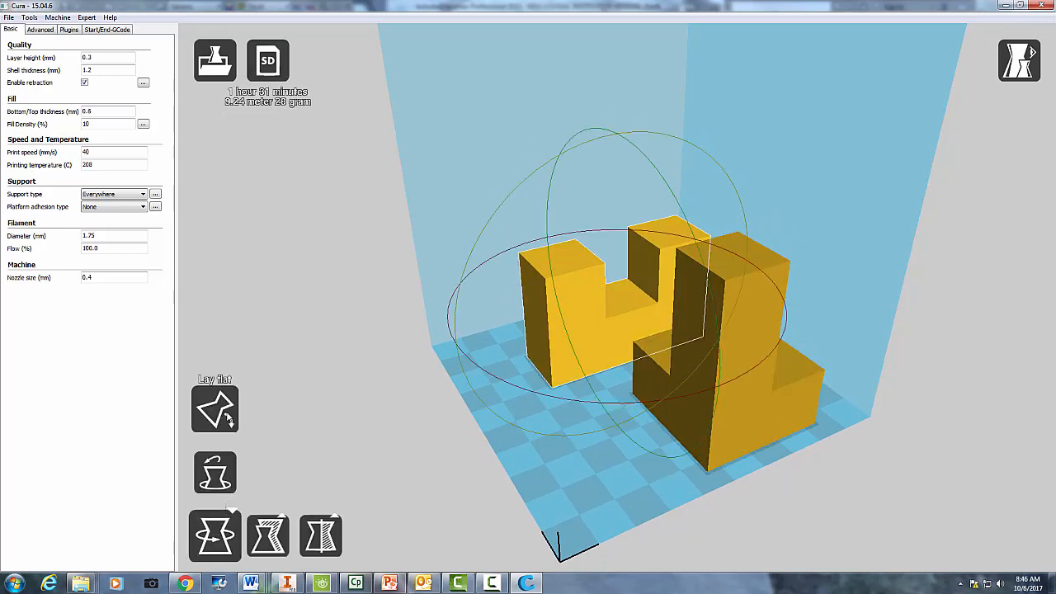
left_click(318, 495)
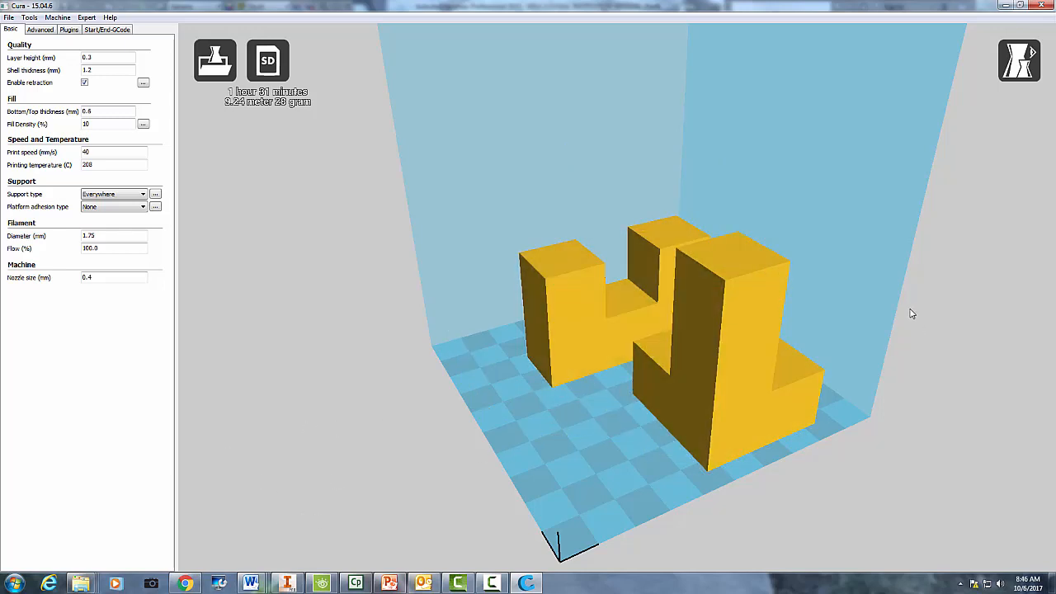
Step: Examine the orientation and placement of both parts in the build volume from the front, the side and above
key("Up")
key("Up")
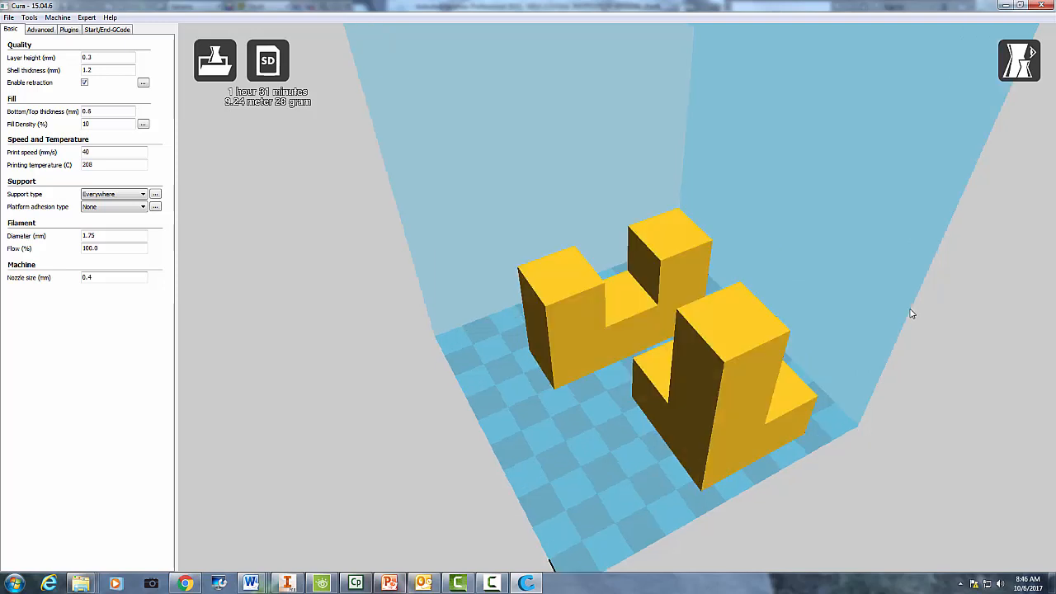
key("Down")
key("Down")
key("Down")
key("Down")
key("Left")
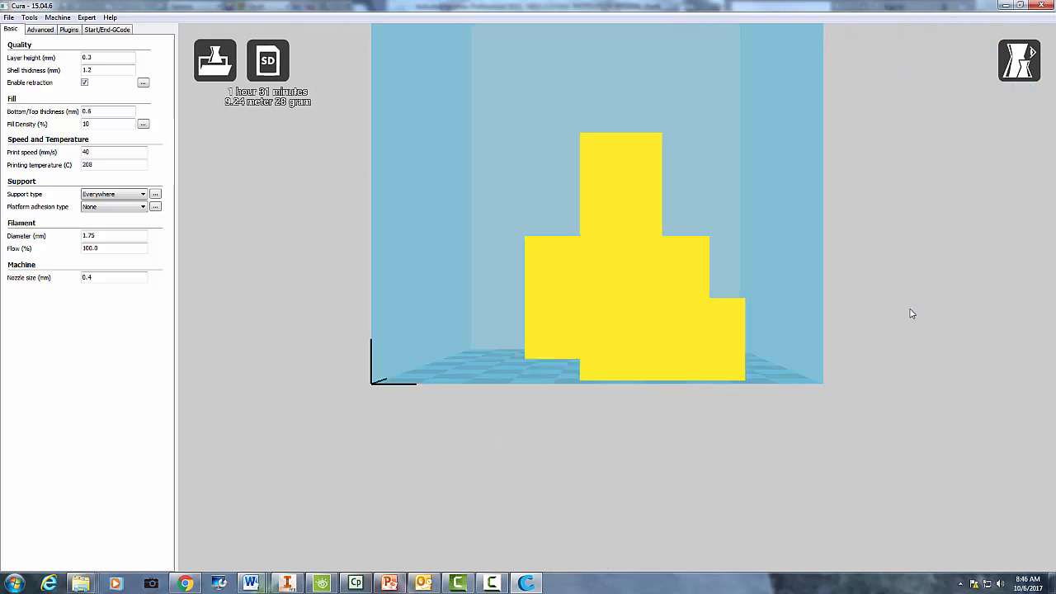
key("Up")
key("Up")
key("Up")
key("Up")
key("Up")
key("Up")
key("Up")
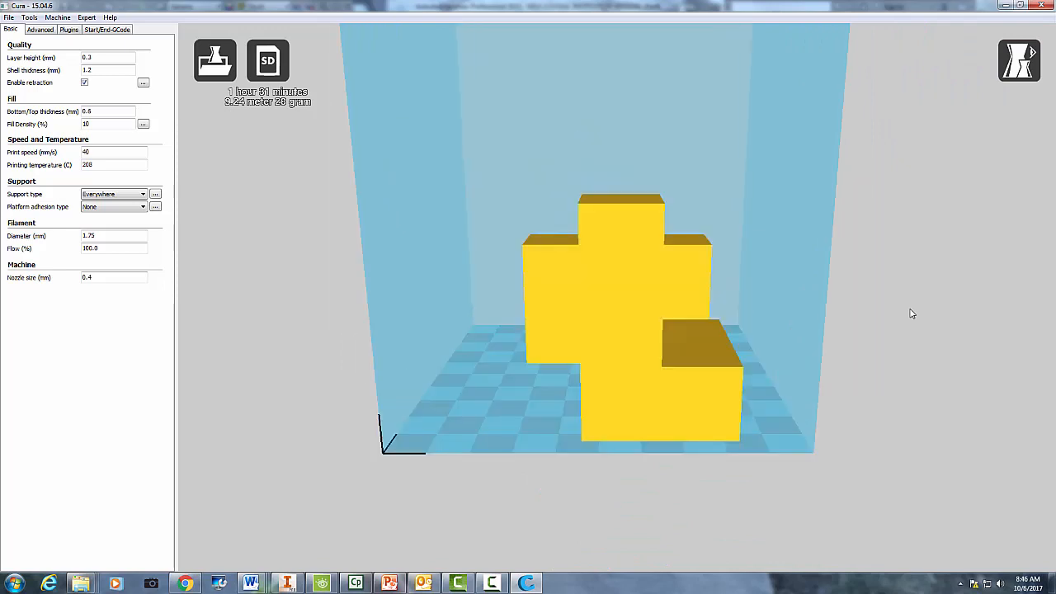
key("Left")
key("Left")
key("Left")
key("Left")
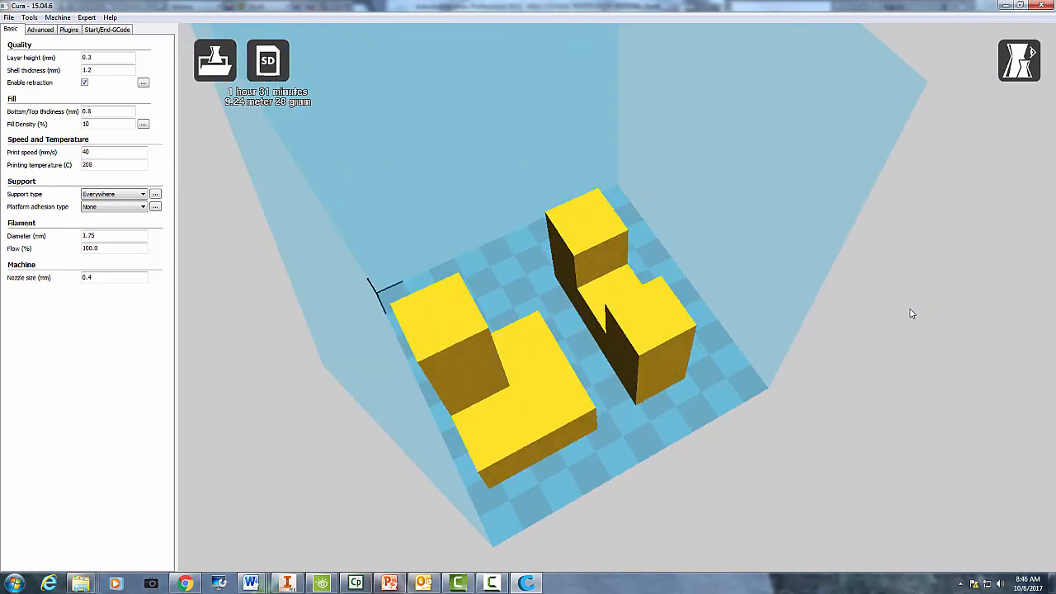
Step: Move both parts closer together near the middle of the platform, keeping a narrow gap between them
key("Right")
key("Up")
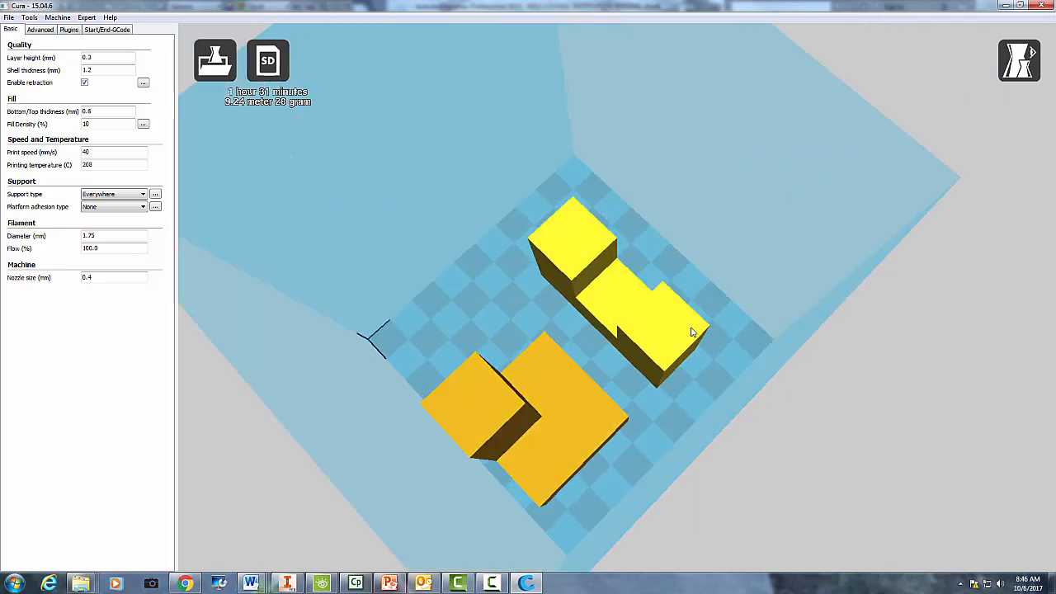
left_click_drag(685, 333, 671, 355)
left_click_drag(591, 431, 605, 412)
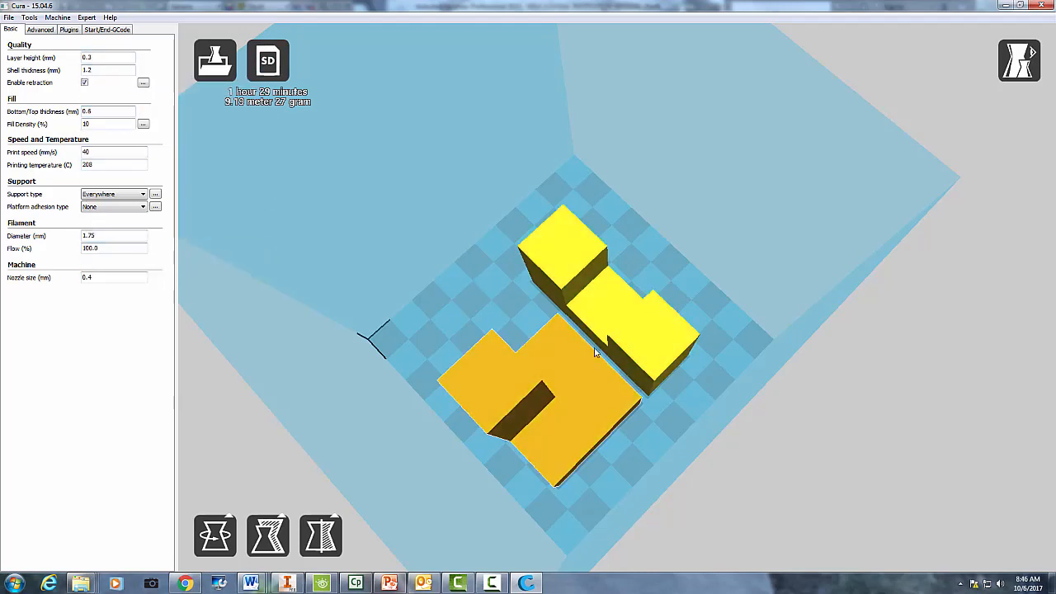
Step: Start saving the GCode toolpath to Removable Disk (E:), with the owner's name followed by "cube parts" as the file name
left_click(9, 18)
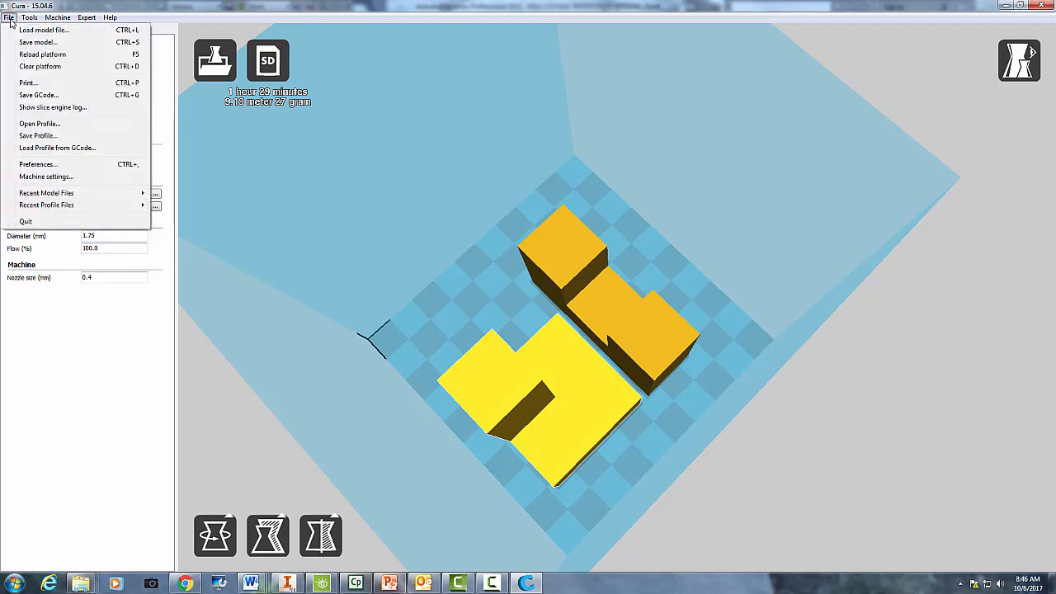
left_click(38, 96)
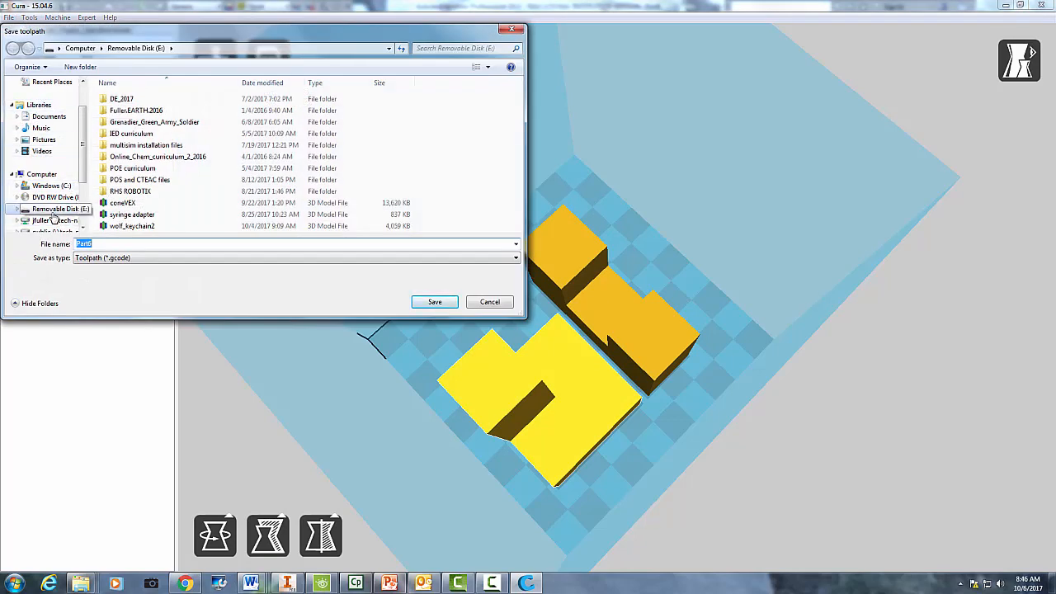
scroll(56, 219, "down", 4)
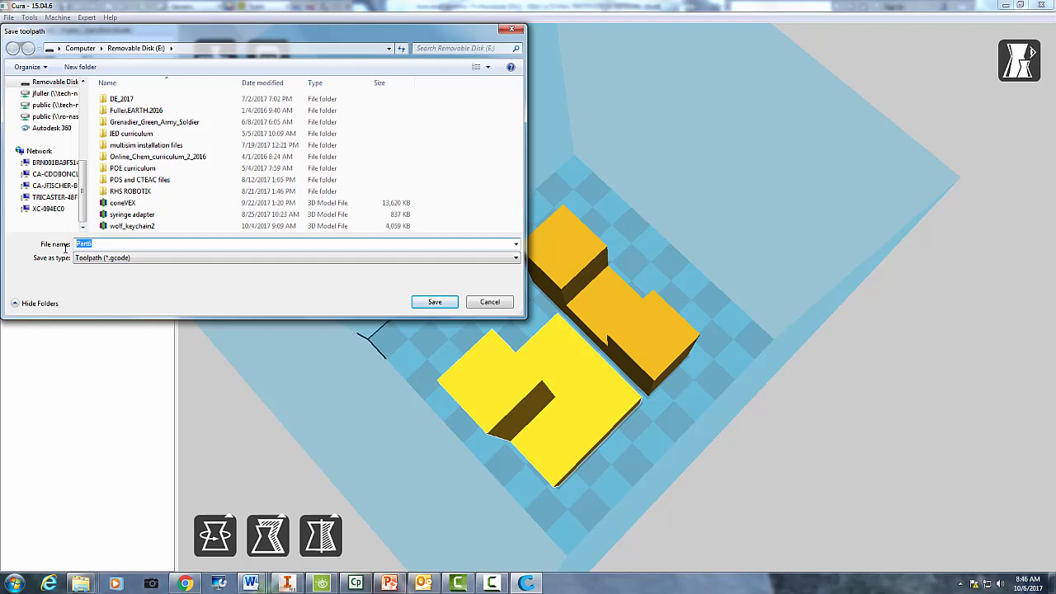
type("mi")
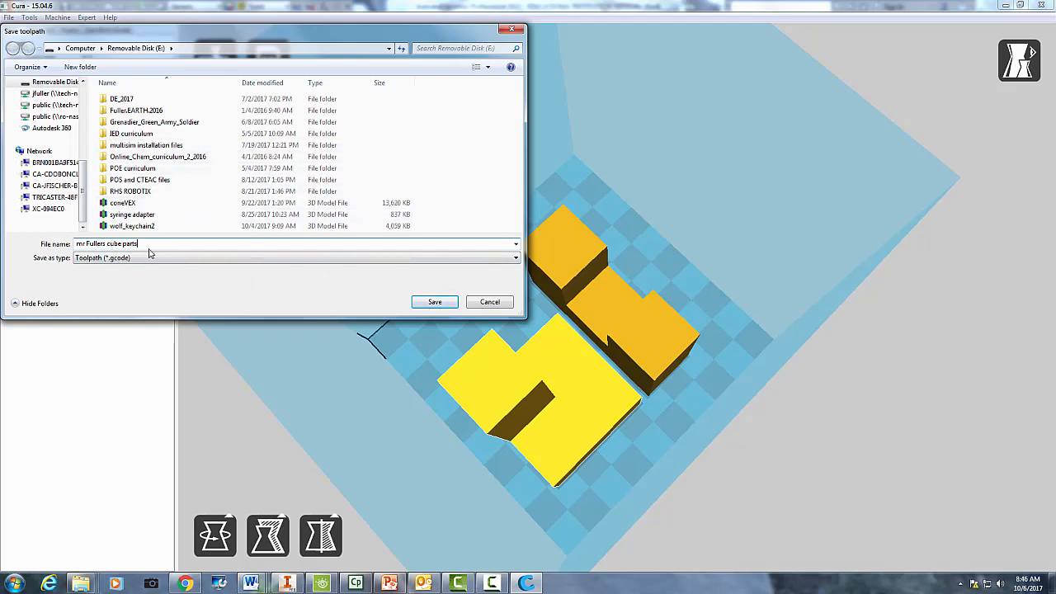
left_click_drag(141, 243, 66, 243)
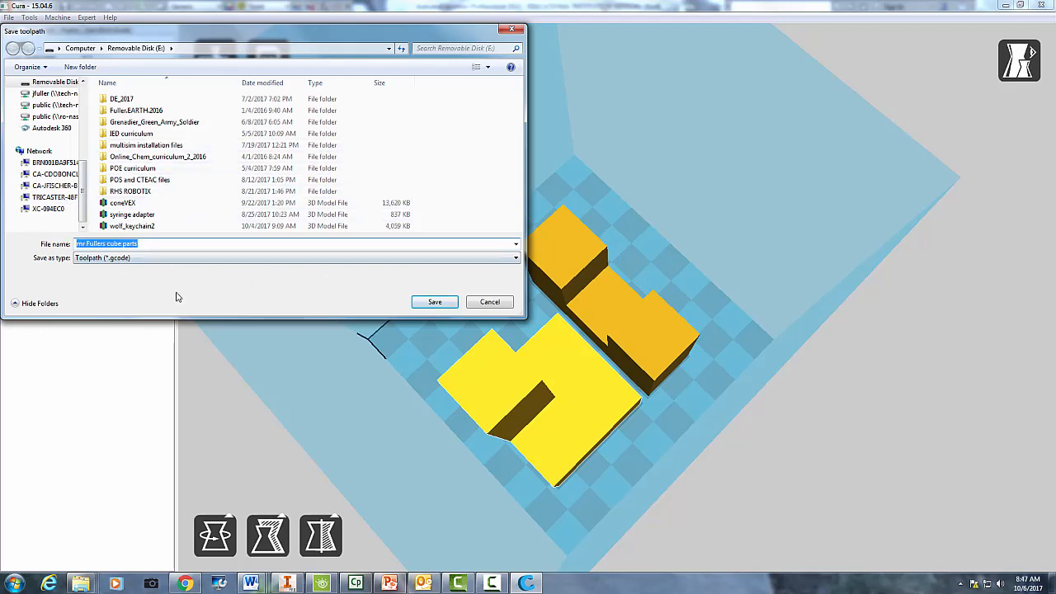